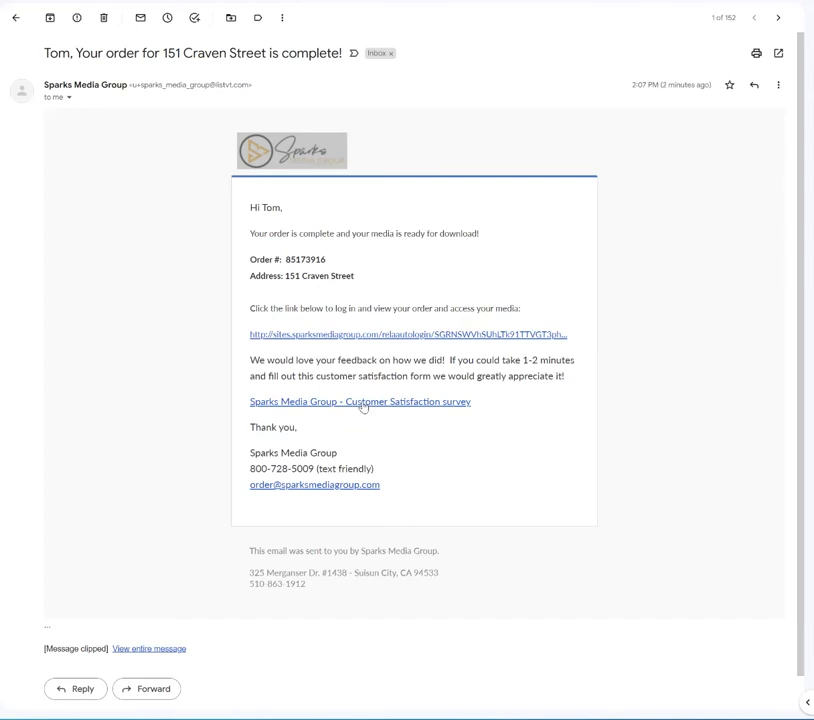
- Open the completed order through the e-mail's order link and go to its media download page
{"action": "left_click", "coordinate": [347, 341]}
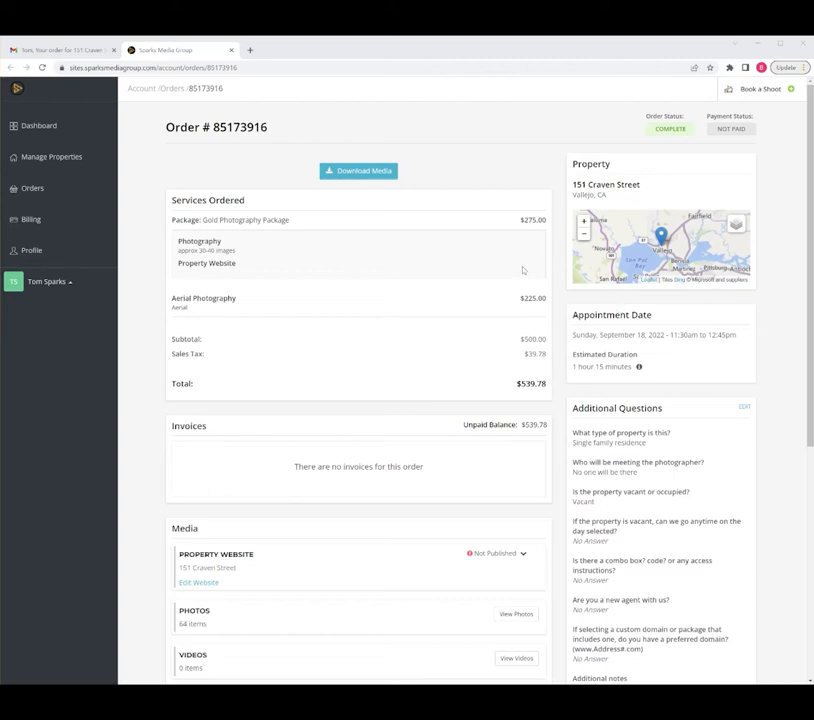
{"action": "scroll", "coordinate": [385, 302], "scroll_direction": "down", "scroll_amount": 3}
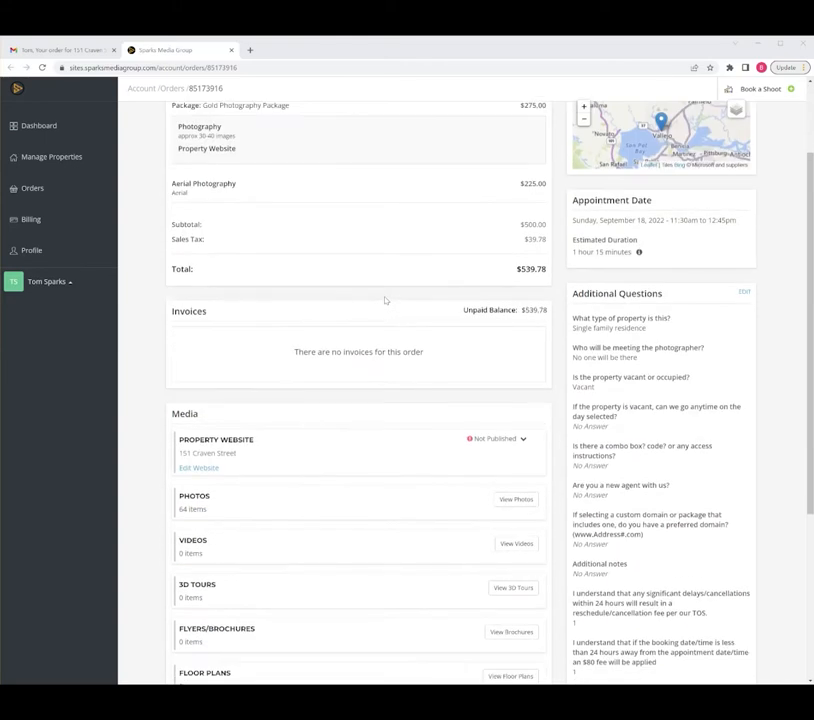
{"action": "scroll", "coordinate": [385, 300], "scroll_direction": "up", "scroll_amount": 3}
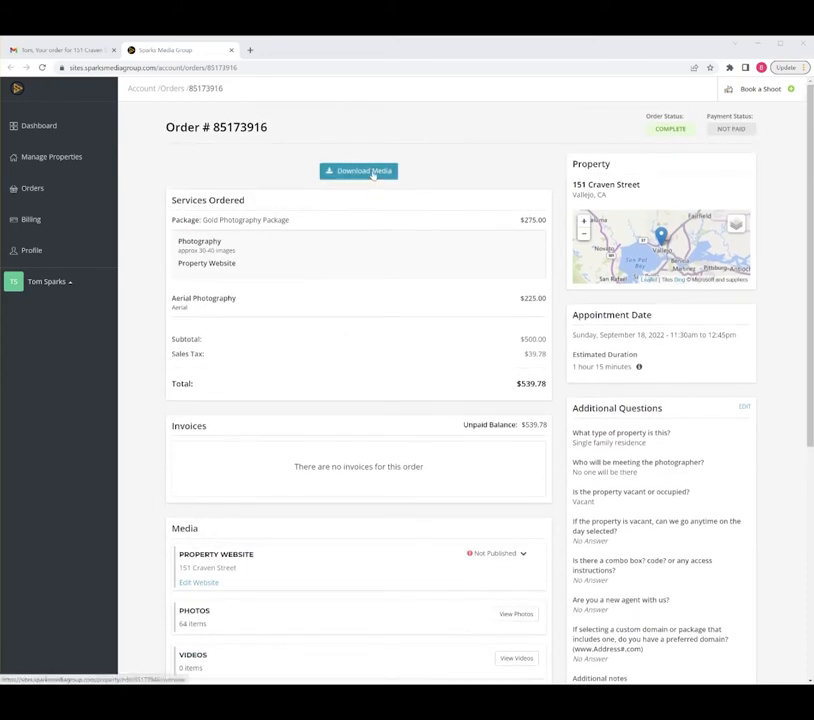
{"action": "left_click", "coordinate": [372, 172]}
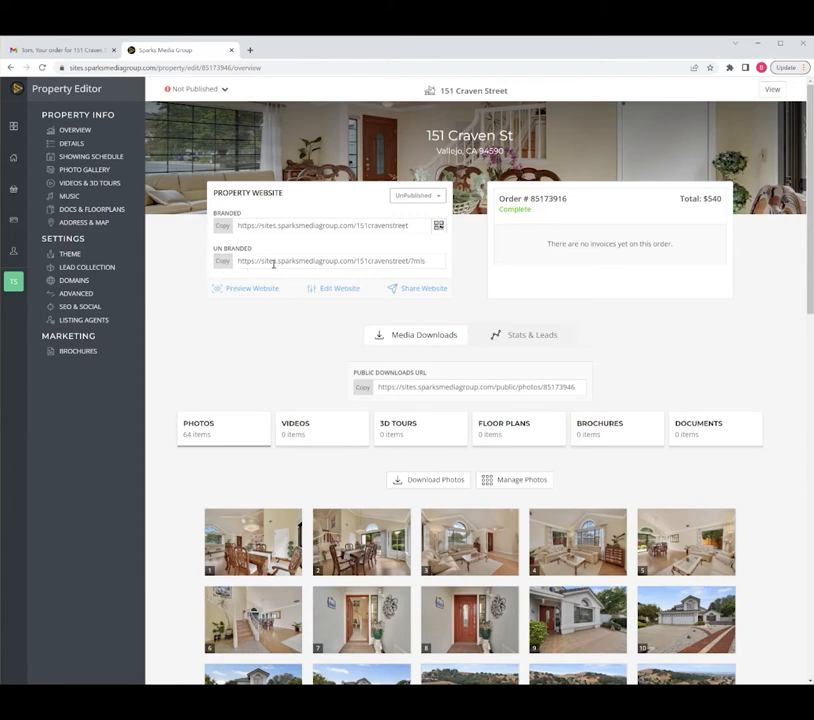
- View the branded and unbranded QR codes of the property website and close them
{"action": "left_click", "coordinate": [439, 226]}
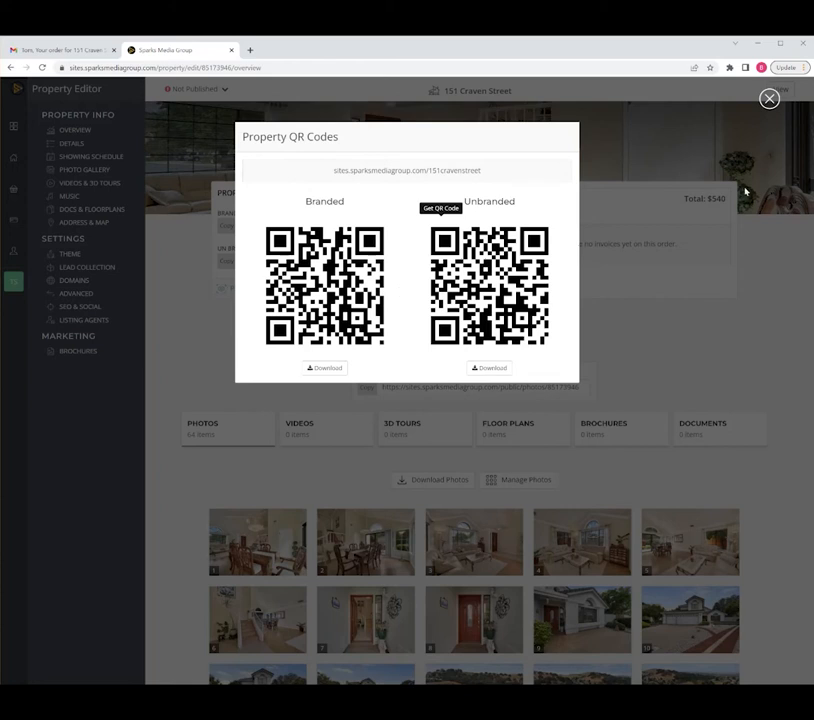
{"action": "left_click", "coordinate": [769, 100]}
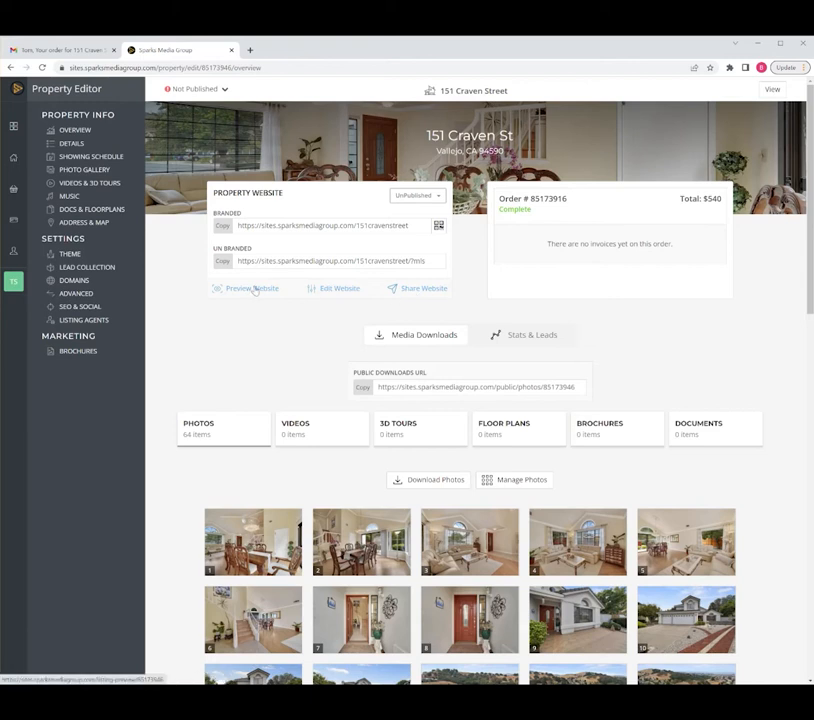
- In photo management, move three garage-front exteriors to positions 1 to 3, the closed front door to 4 and the open door to 5
{"action": "scroll", "coordinate": [305, 393], "scroll_direction": "down", "scroll_amount": 2}
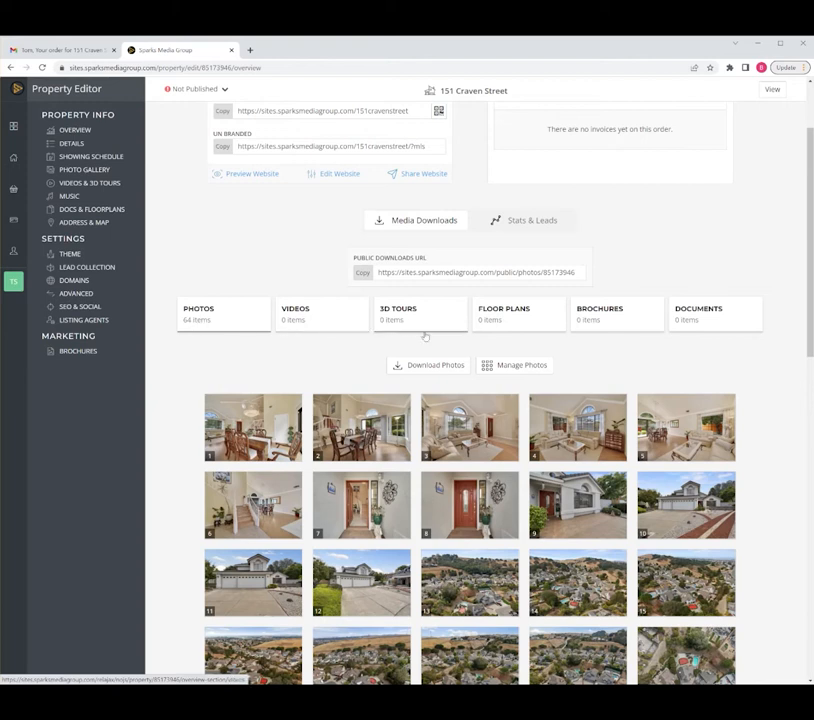
{"action": "scroll", "coordinate": [440, 358], "scroll_direction": "down", "scroll_amount": 5}
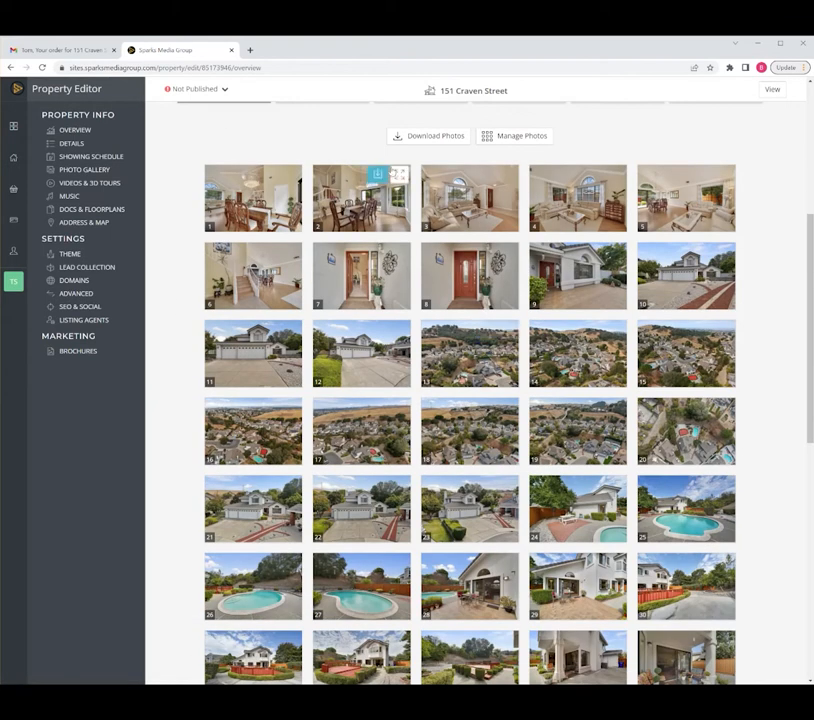
{"action": "left_click", "coordinate": [488, 143]}
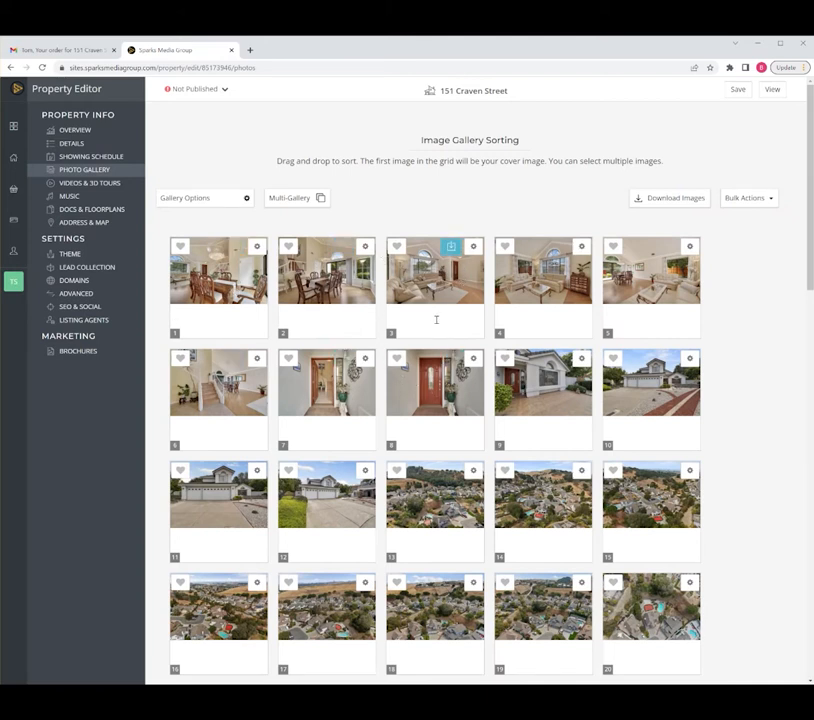
{"action": "left_click_drag", "start_coordinate": [235, 462], "coordinate": [201, 264]}
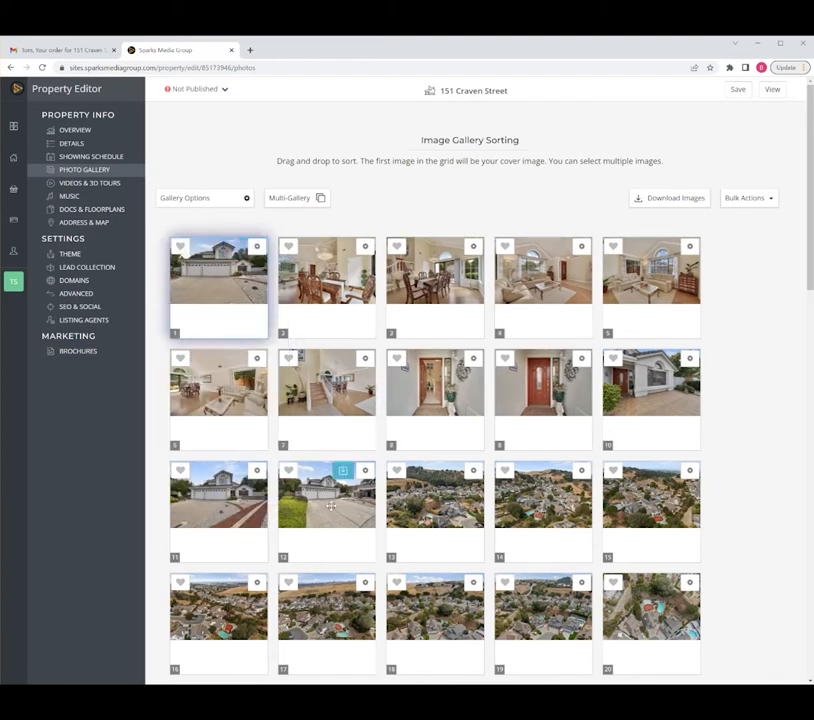
{"action": "left_click_drag", "start_coordinate": [331, 505], "coordinate": [310, 287]}
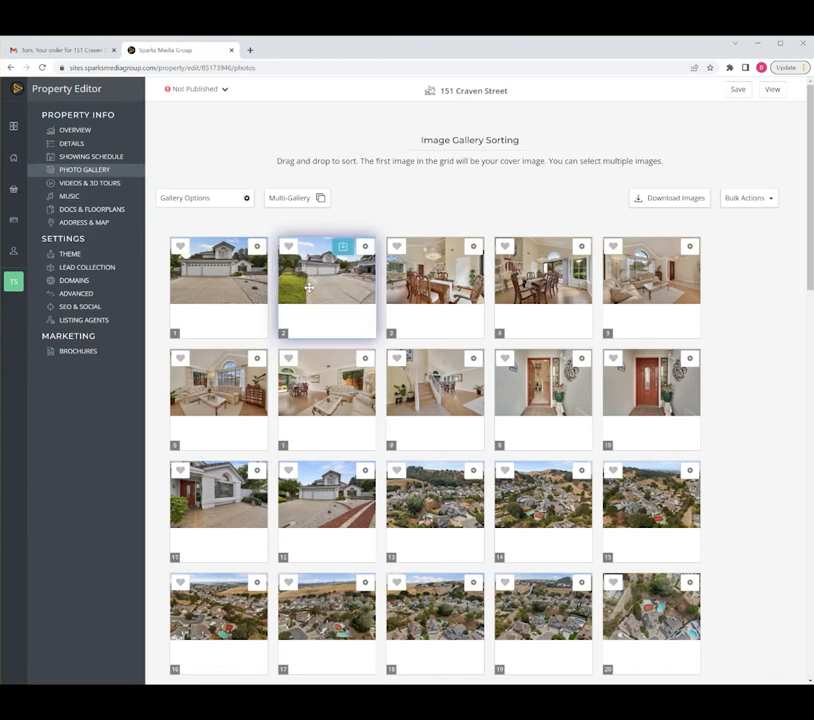
{"action": "left_click_drag", "start_coordinate": [335, 497], "coordinate": [411, 262]}
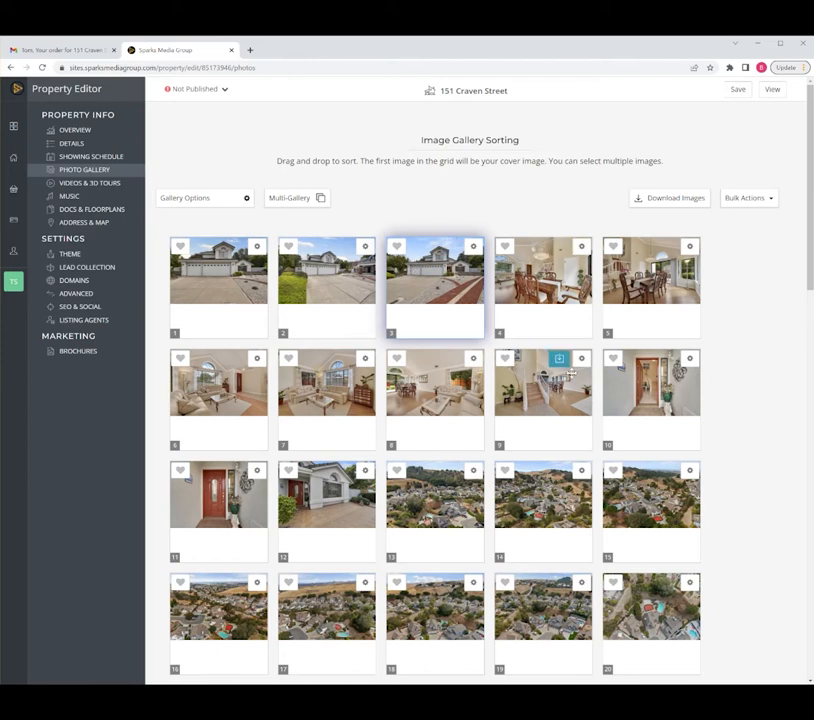
{"action": "left_click_drag", "start_coordinate": [645, 385], "coordinate": [546, 290]}
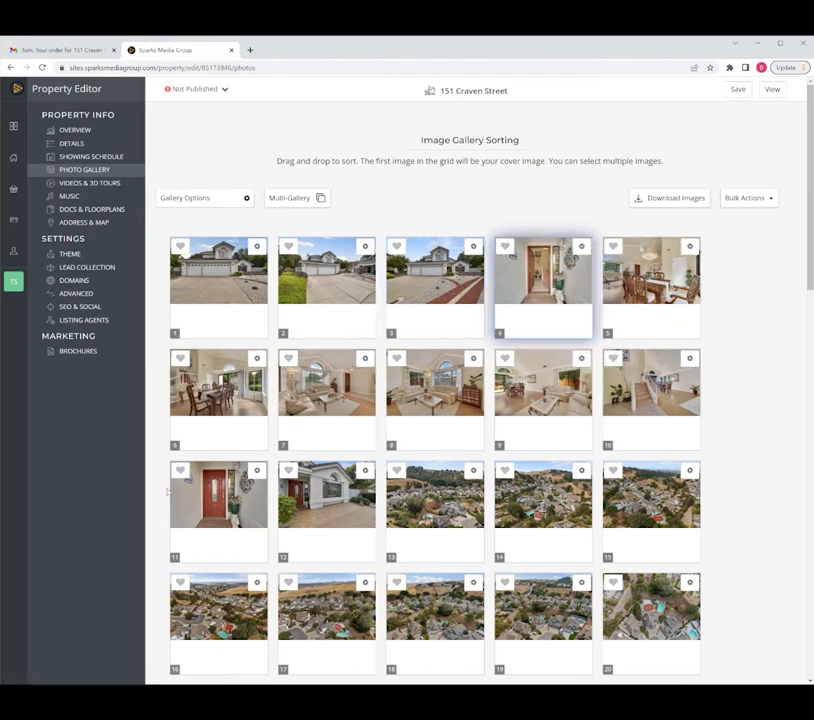
{"action": "left_click_drag", "start_coordinate": [215, 495], "coordinate": [520, 292]}
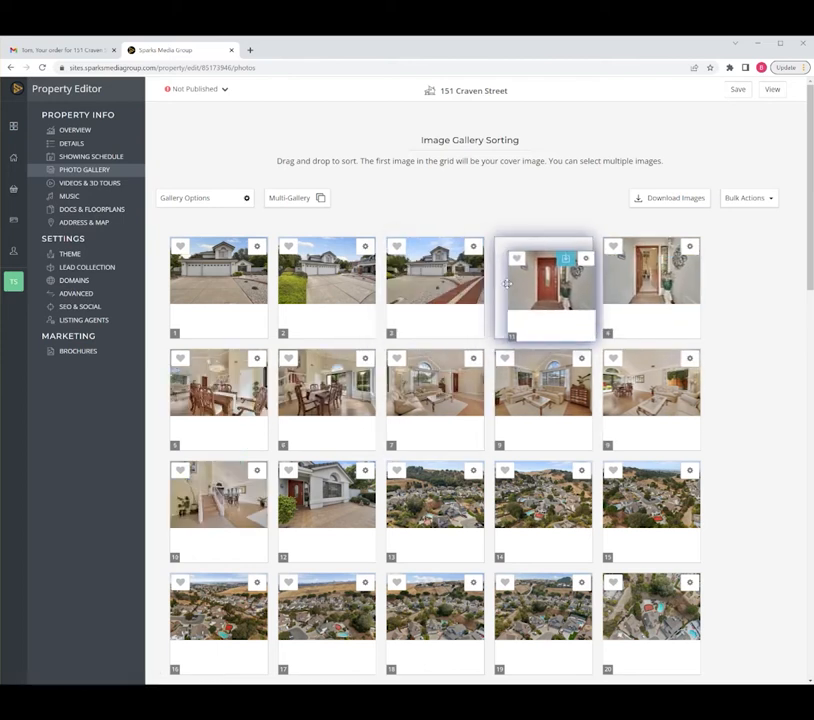
- Hide the aerial neighbourhood photo at position 18 from the gallery and save the property
{"action": "scroll", "coordinate": [460, 482], "scroll_direction": "down", "scroll_amount": 5}
{"action": "scroll", "coordinate": [460, 490], "scroll_direction": "down", "scroll_amount": 4}
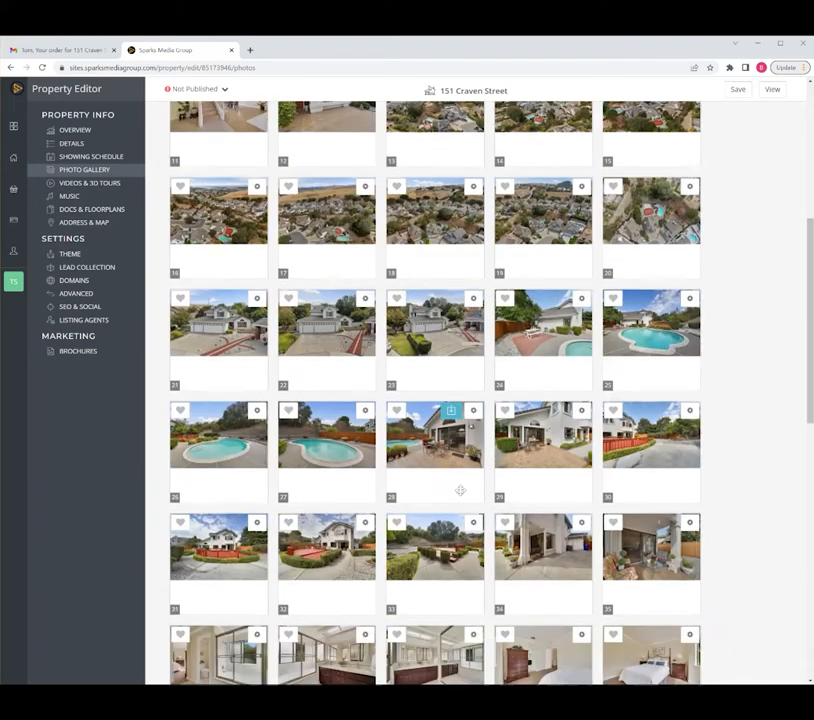
{"action": "scroll", "coordinate": [458, 490], "scroll_direction": "up", "scroll_amount": 4}
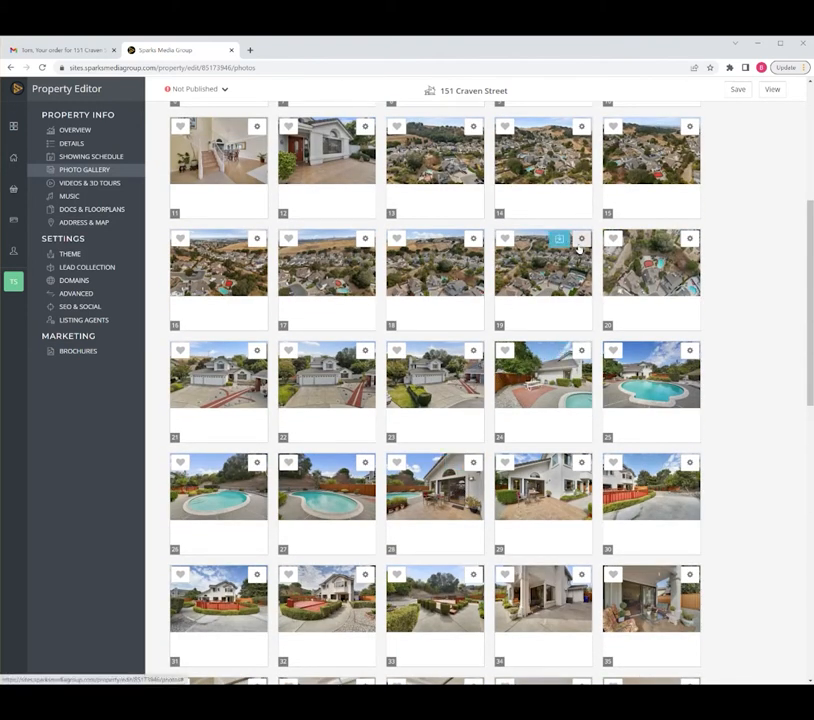
{"action": "left_click", "coordinate": [582, 242]}
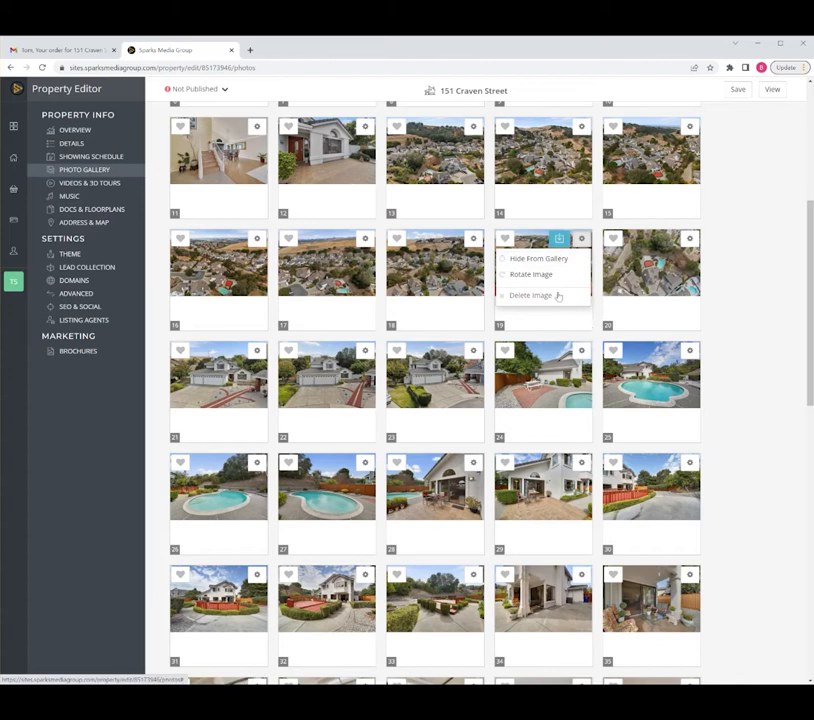
{"action": "left_click", "coordinate": [473, 238]}
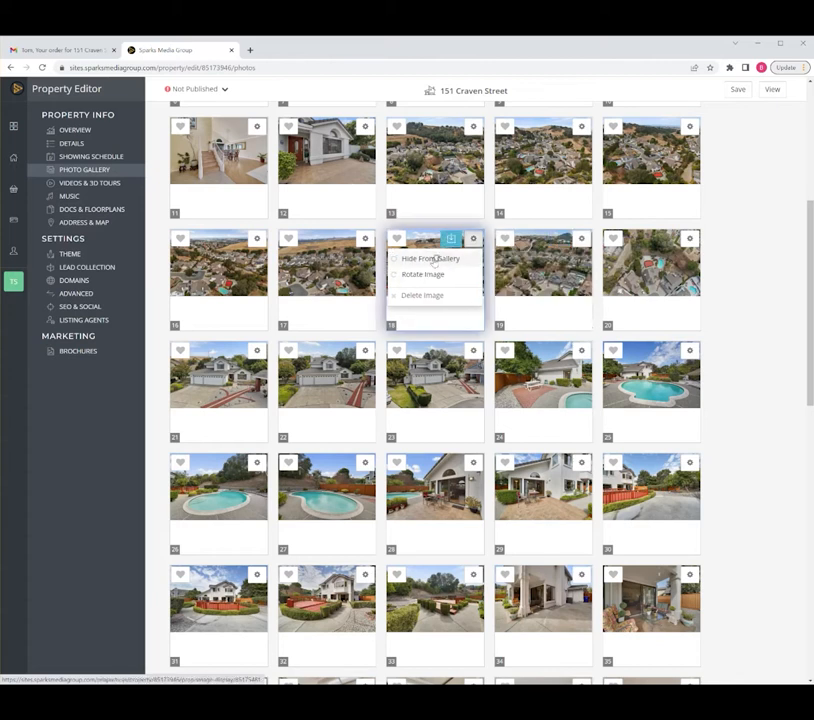
{"action": "left_click", "coordinate": [689, 240]}
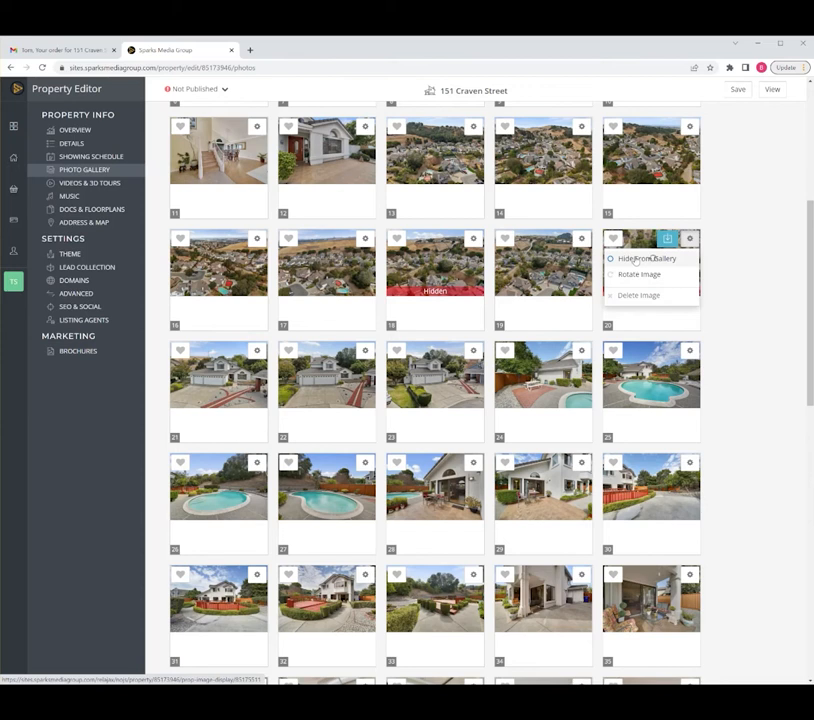
{"action": "left_click", "coordinate": [733, 91]}
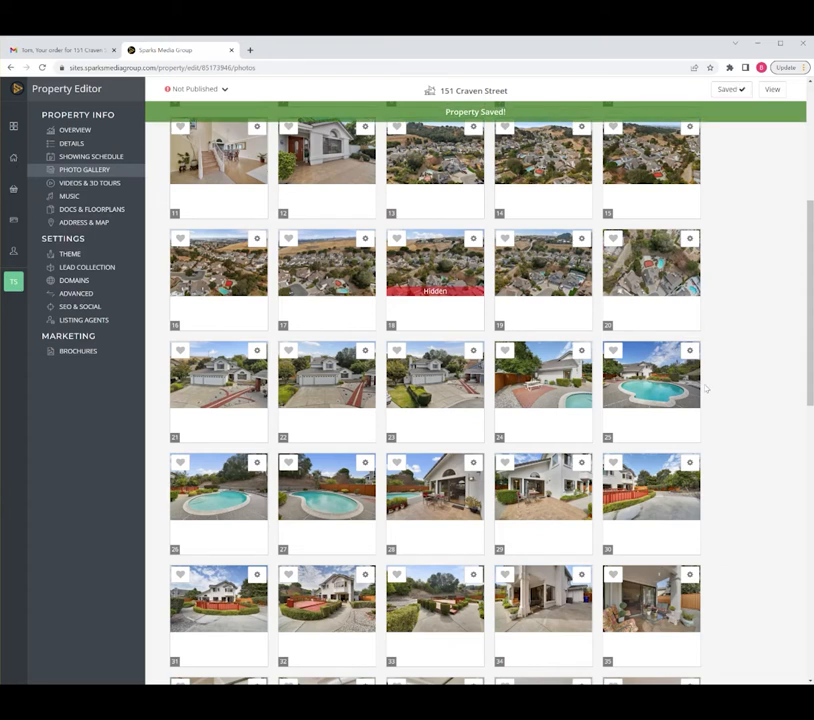
- Download all gallery images as a zip in Print Quality (High Resolution) and close the download dialog
{"action": "scroll", "coordinate": [462, 443], "scroll_direction": "up", "scroll_amount": 5}
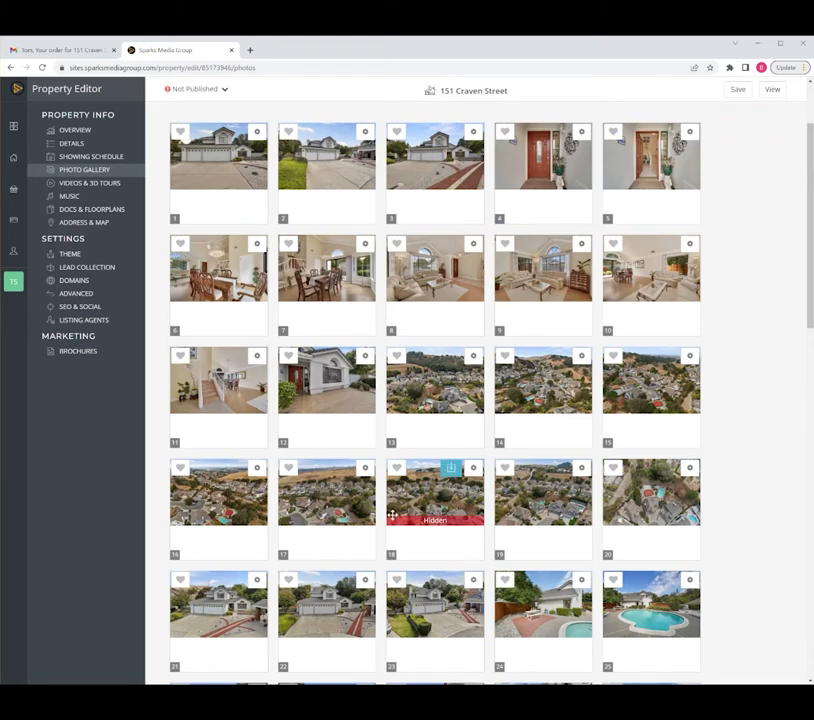
{"action": "scroll", "coordinate": [394, 275], "scroll_direction": "up", "scroll_amount": 2}
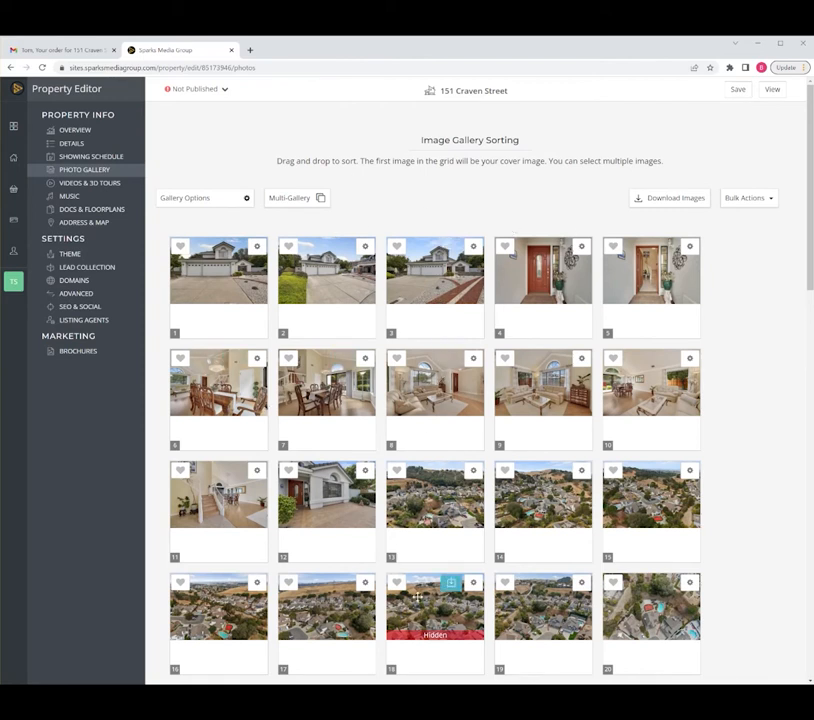
{"action": "scroll", "coordinate": [440, 590], "scroll_direction": "down", "scroll_amount": 1}
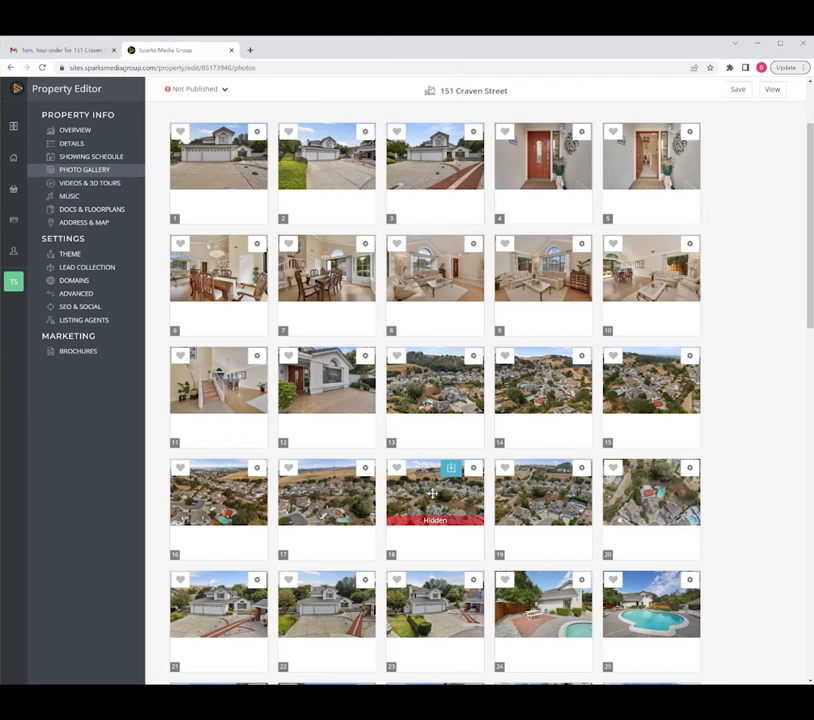
{"action": "scroll", "coordinate": [433, 492], "scroll_direction": "up", "scroll_amount": 1}
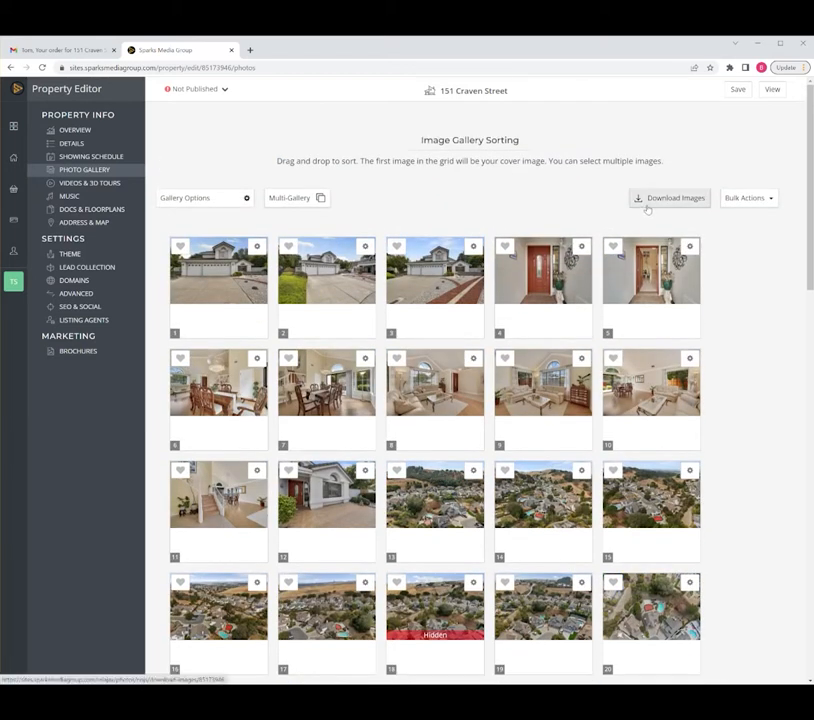
{"action": "left_click", "coordinate": [655, 201]}
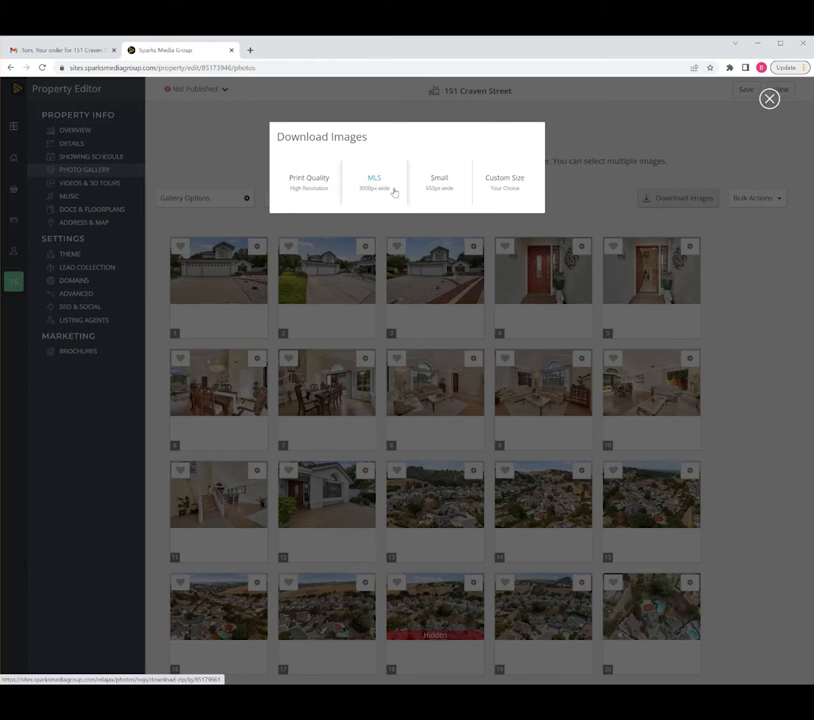
{"action": "left_click", "coordinate": [302, 195]}
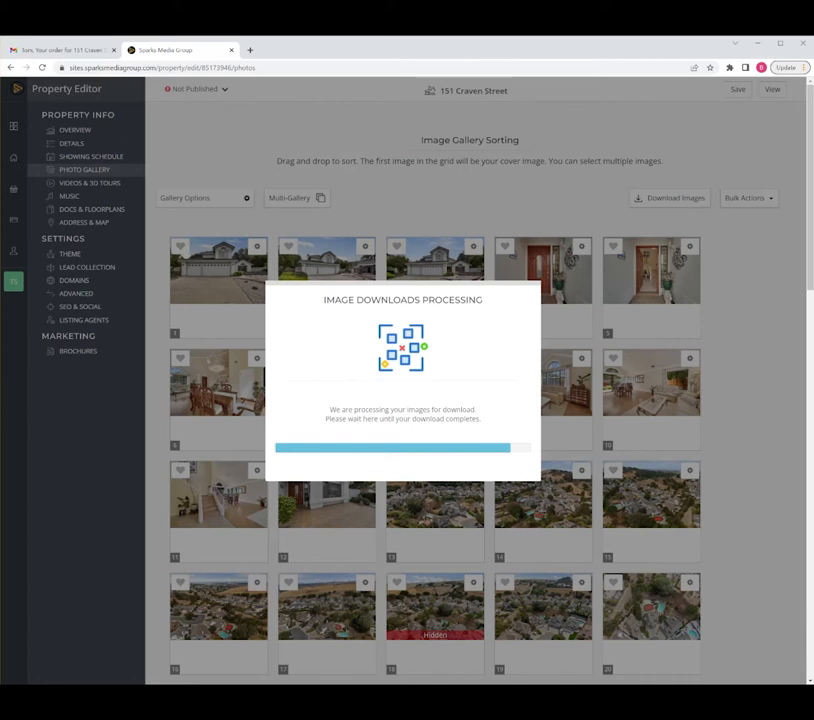
{"action": "scroll", "coordinate": [458, 405], "scroll_direction": "down", "scroll_amount": 5}
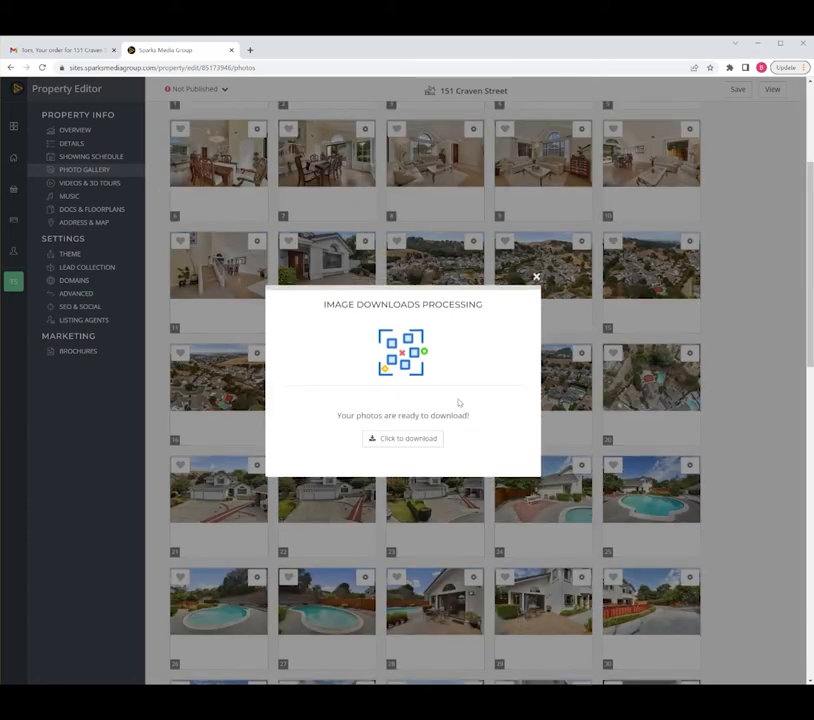
{"action": "left_click", "coordinate": [401, 440]}
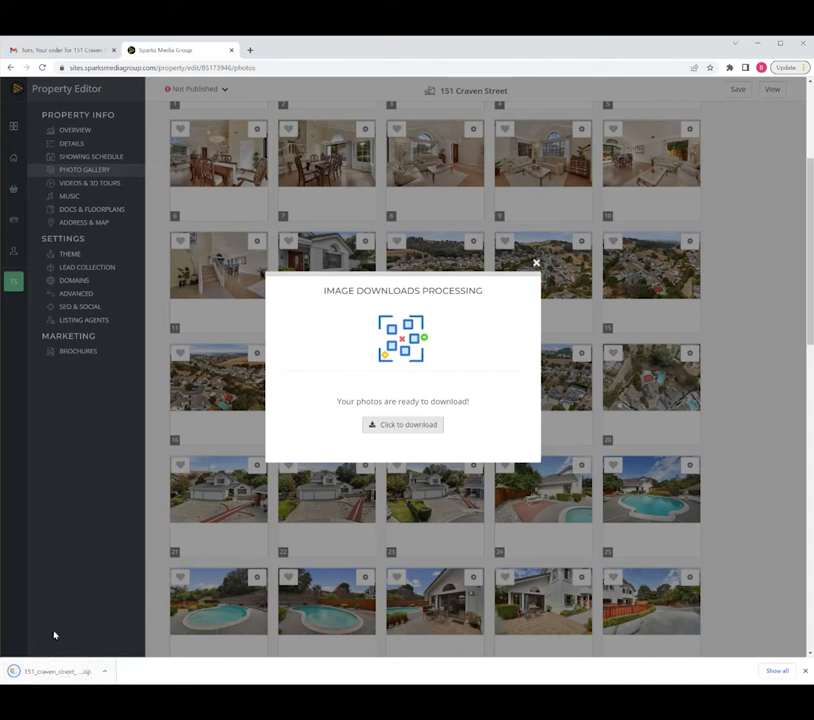
{"action": "left_click", "coordinate": [535, 263]}
{"action": "scroll", "coordinate": [407, 438], "scroll_direction": "up", "scroll_amount": 3}
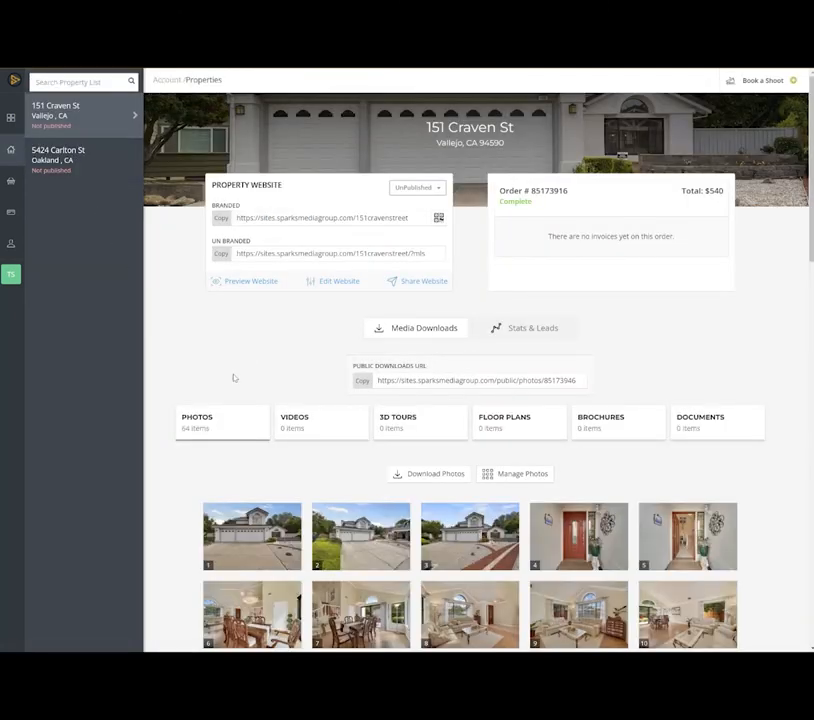
- Open the property details for editing from the Vallejo property's website options
{"action": "mouse_move", "coordinate": [267, 543]}
{"action": "left_click", "coordinate": [134, 116]}
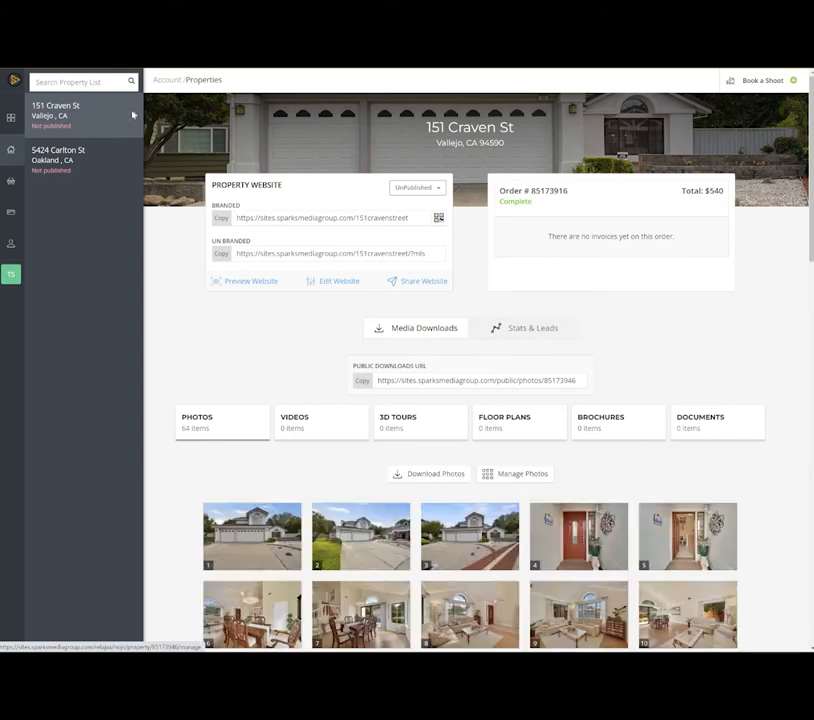
{"action": "scroll", "coordinate": [323, 167], "scroll_direction": "down", "scroll_amount": 1}
{"action": "left_click", "coordinate": [330, 166]}
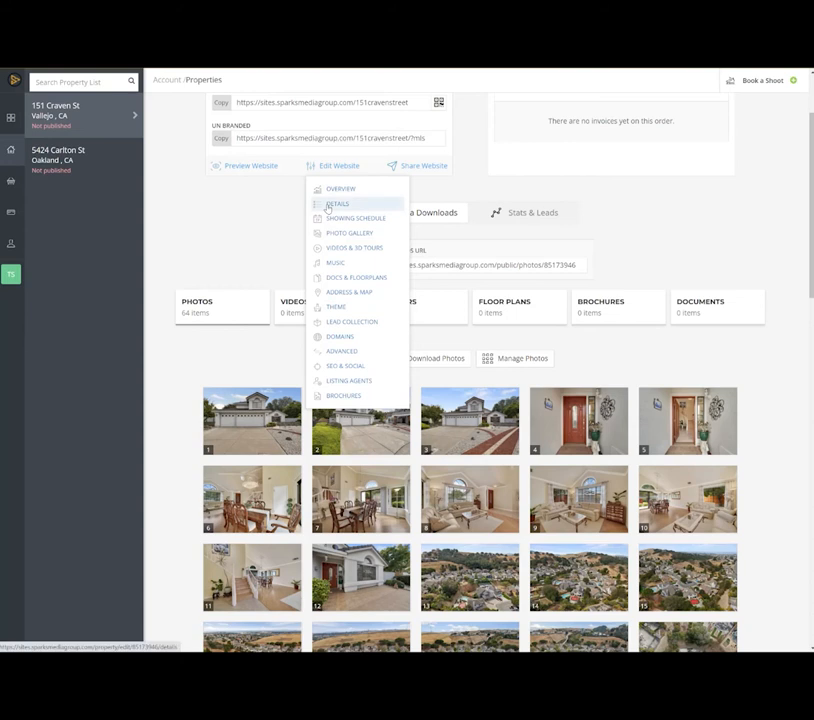
{"action": "left_click", "coordinate": [327, 208]}
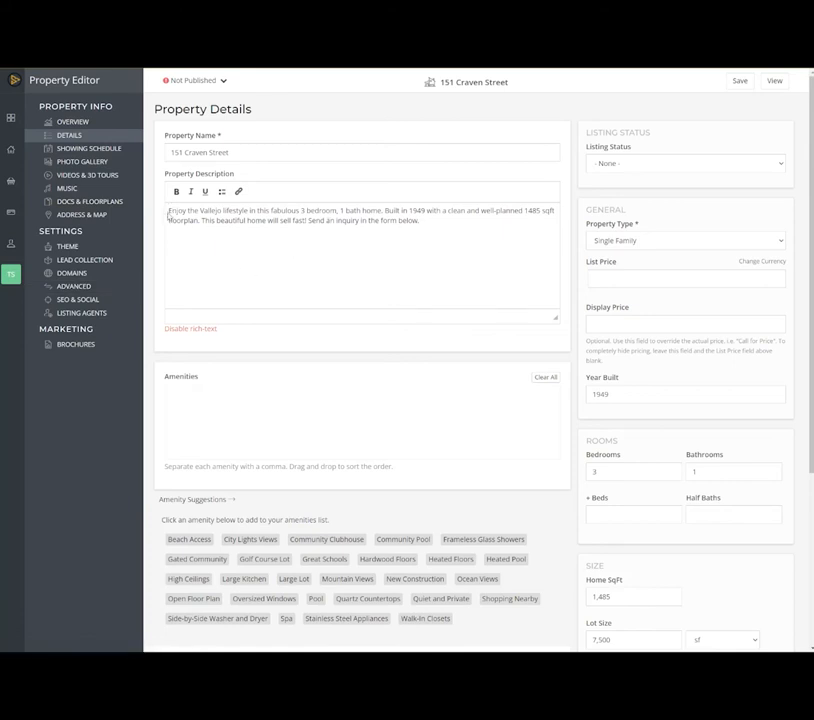
- Review the property description text and the available listing statuses, choosing None
{"action": "left_click_drag", "start_coordinate": [170, 208], "coordinate": [427, 238]}
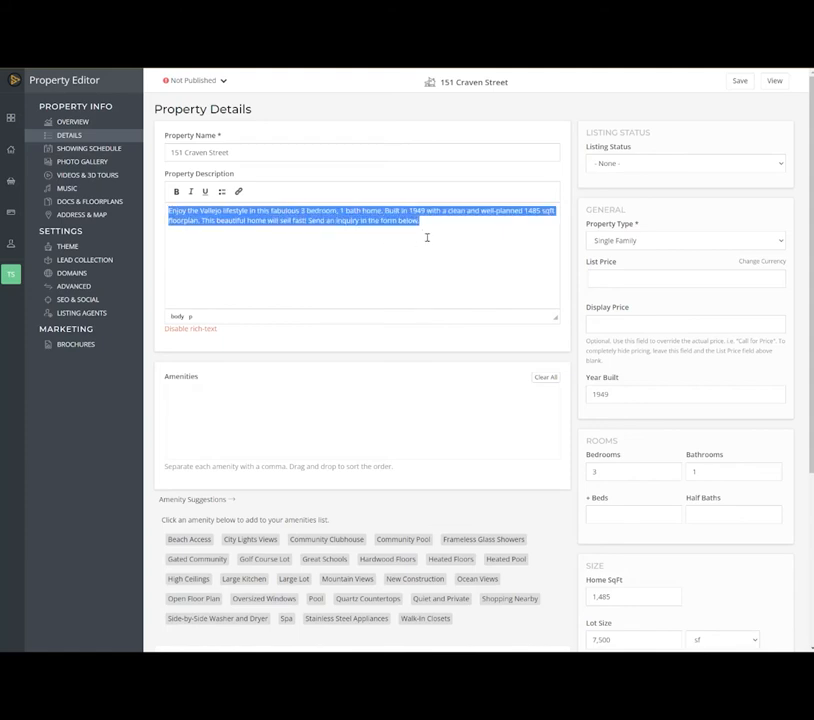
{"action": "left_click", "coordinate": [427, 237]}
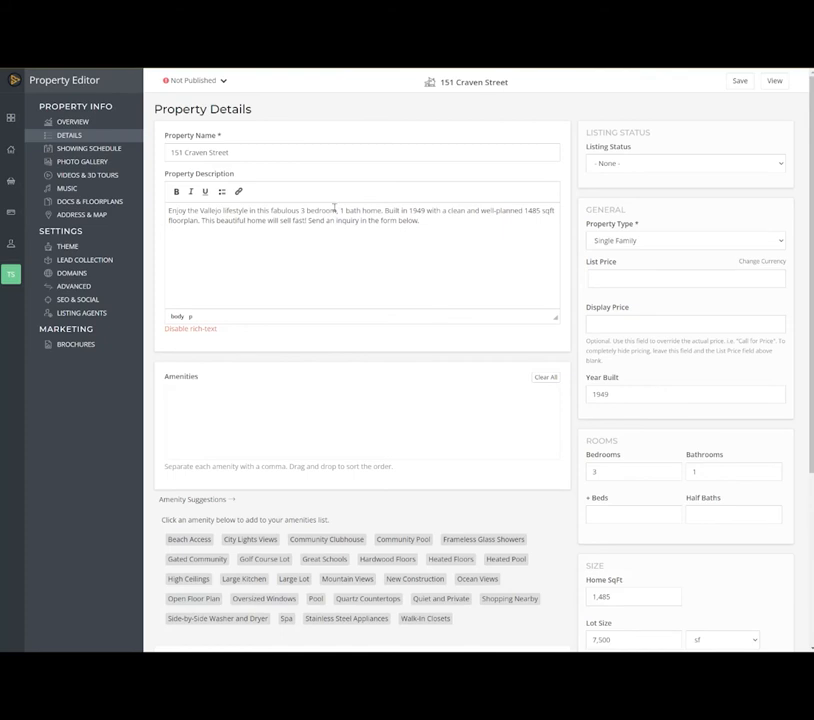
{"action": "left_click", "coordinate": [612, 164]}
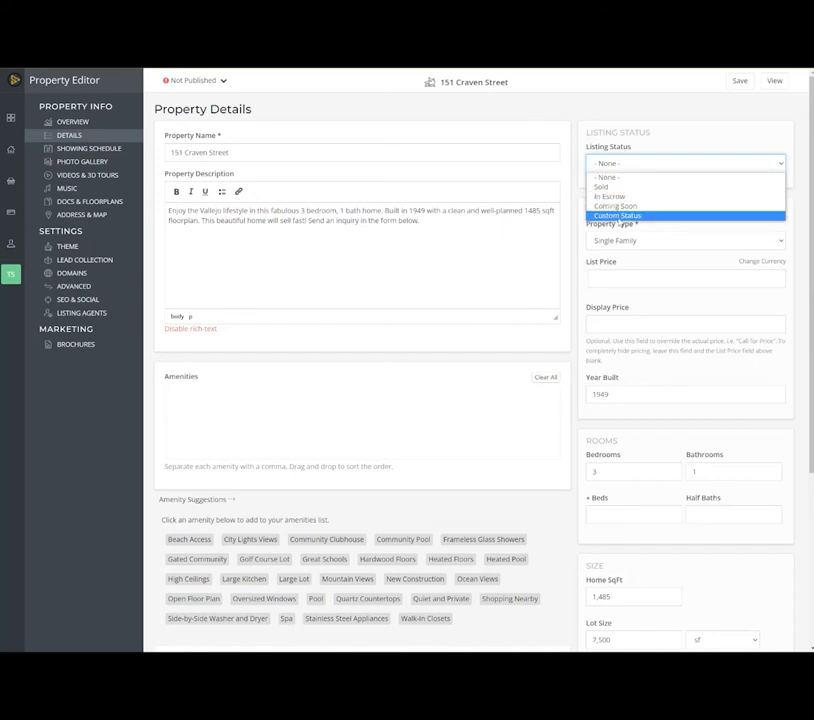
{"action": "left_click", "coordinate": [604, 178]}
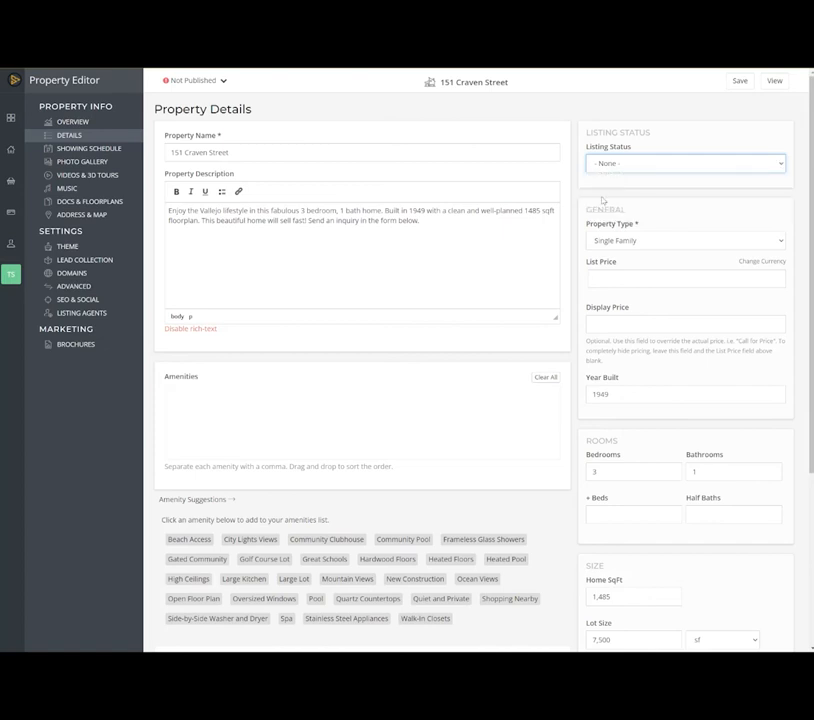
- Choose Single Family as the property type and set the list price to 565,000
{"action": "left_click", "coordinate": [606, 243]}
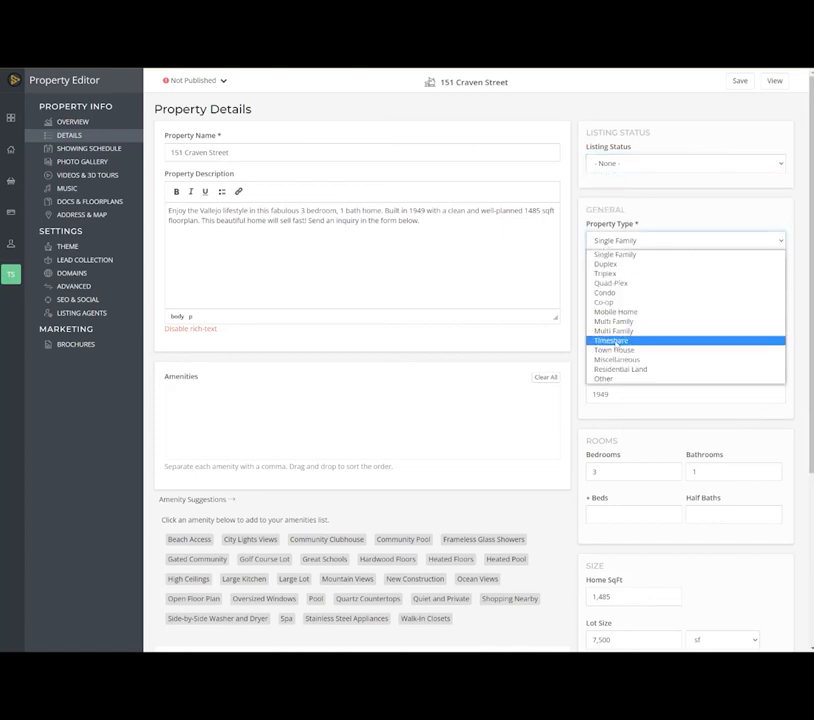
{"action": "left_click", "coordinate": [613, 258]}
{"action": "left_click", "coordinate": [594, 277]}
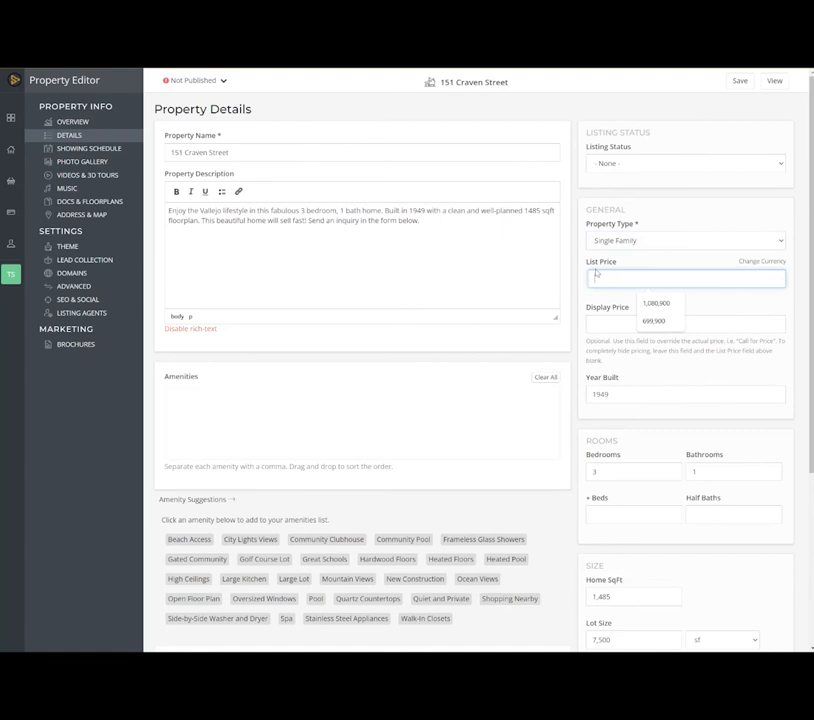
{"action": "type", "text": "5650000"}
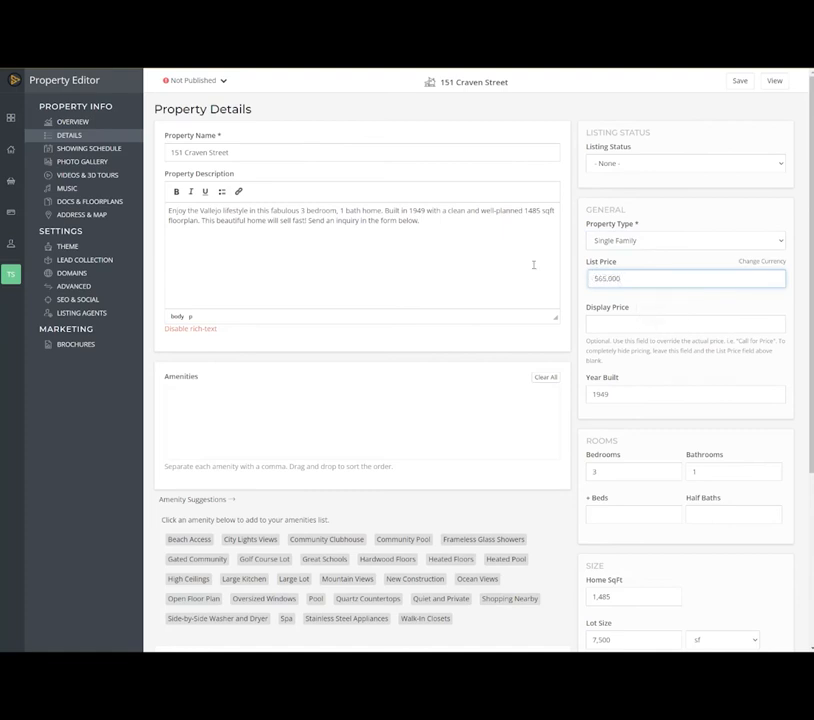
- Review the year built and home square footage entries in the property details
{"action": "scroll", "coordinate": [532, 263], "scroll_direction": "down", "scroll_amount": 2}
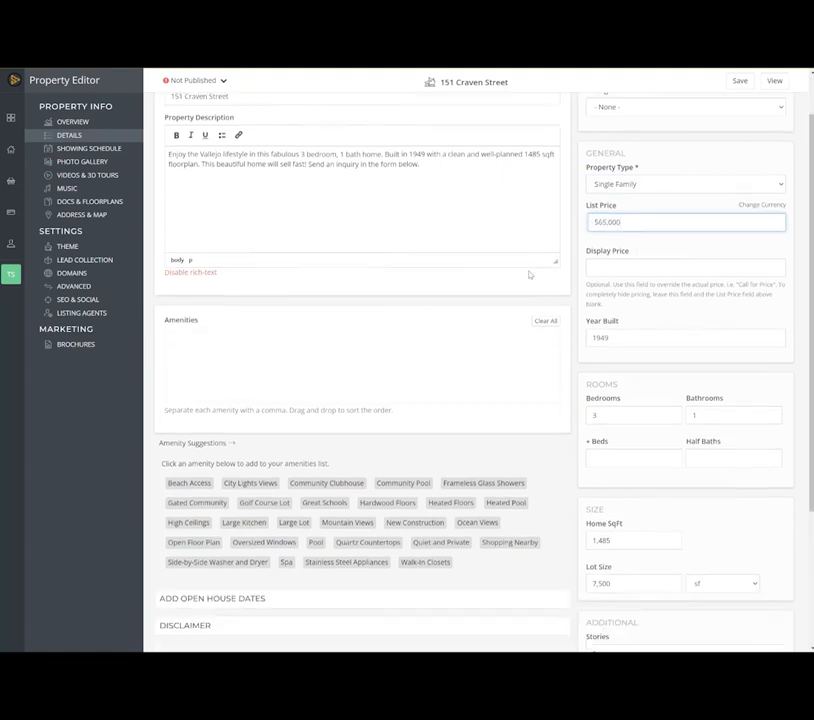
{"action": "left_click", "coordinate": [626, 283]}
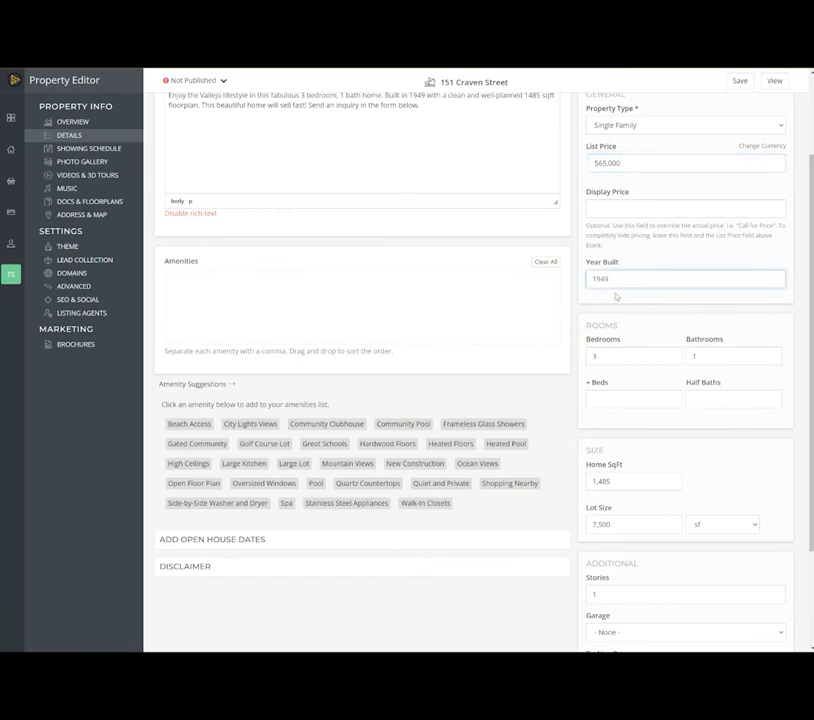
{"action": "left_click_drag", "start_coordinate": [618, 279], "coordinate": [594, 279]}
{"action": "scroll", "coordinate": [621, 483], "scroll_direction": "down", "scroll_amount": 2}
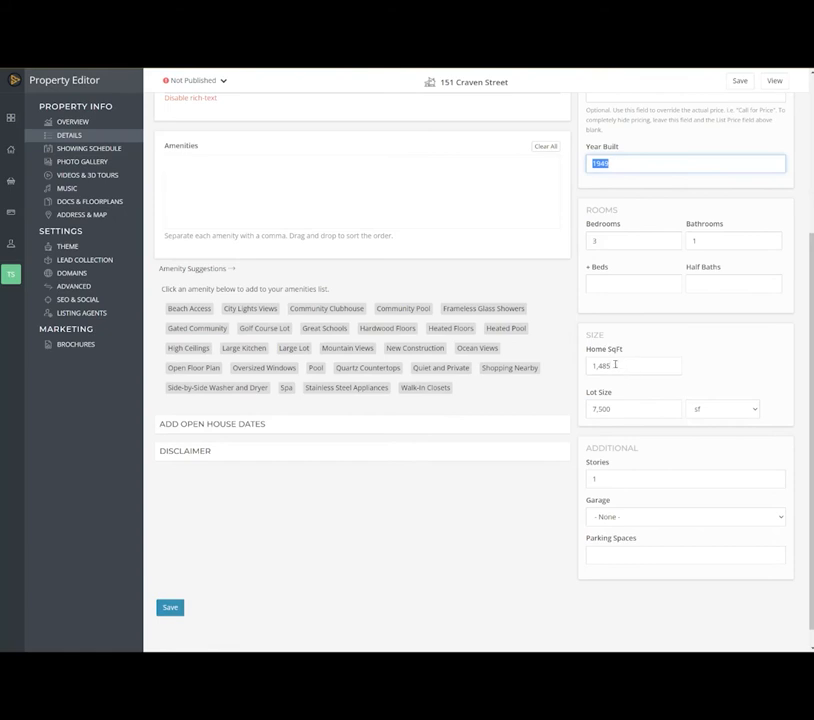
{"action": "left_click", "coordinate": [616, 364]}
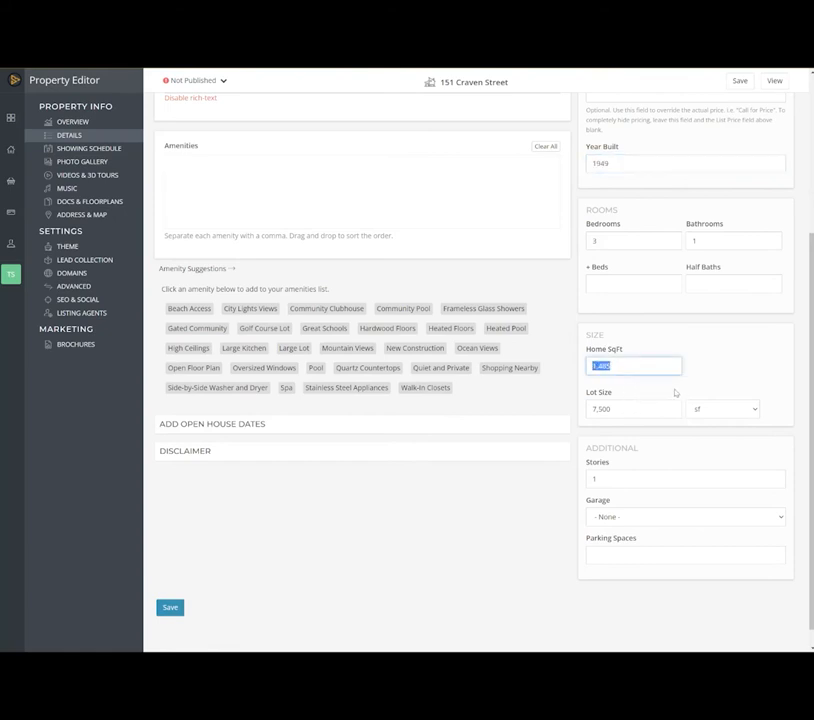
{"action": "left_click", "coordinate": [611, 366]}
{"action": "left_click_drag", "start_coordinate": [611, 366], "coordinate": [587, 365]}
{"action": "scroll", "coordinate": [313, 359], "scroll_direction": "up", "scroll_amount": 2}
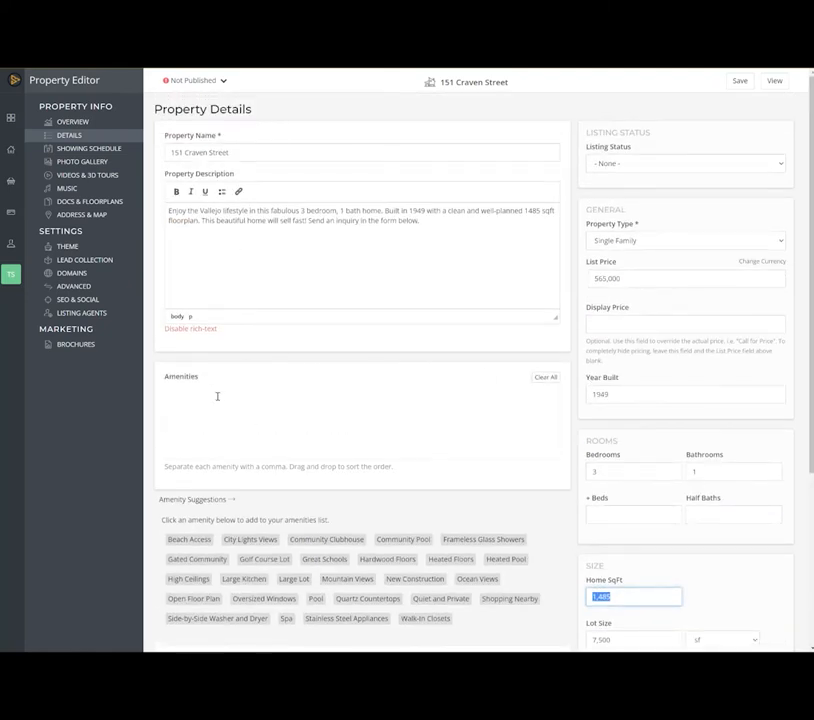
- Add the amenity "off street parking" plus the suggested Hardwood Floors, Community Pool and Community Clubhouse
{"action": "left_click", "coordinate": [205, 399]}
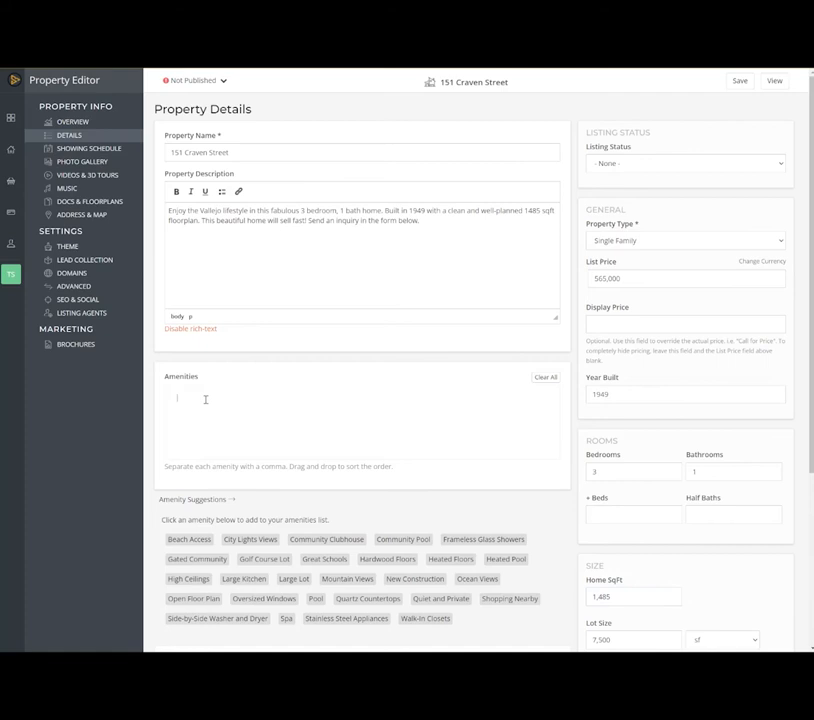
{"action": "type", "text": "off street parking,"}
{"action": "scroll", "coordinate": [205, 403], "scroll_direction": "down", "scroll_amount": 2}
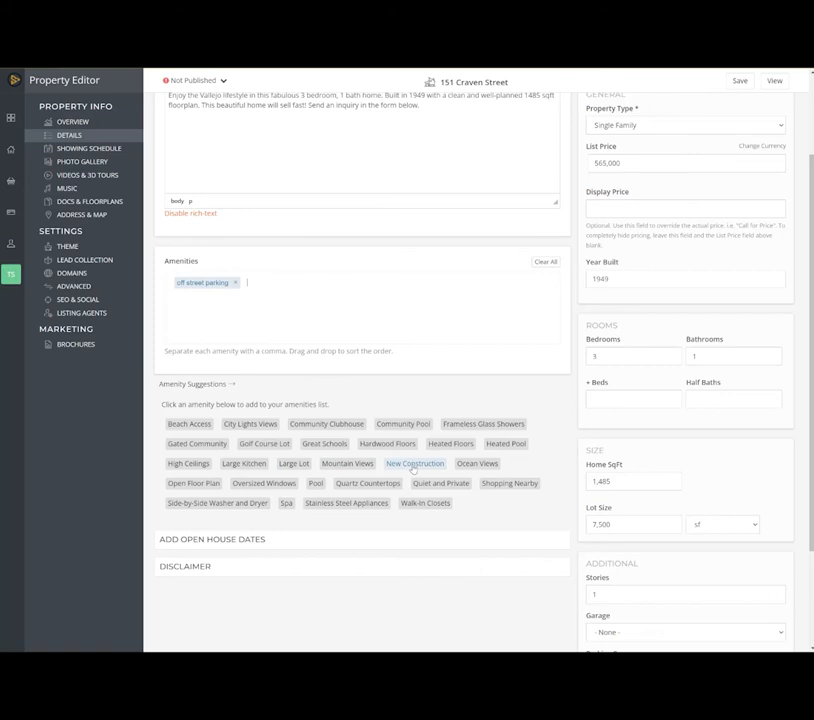
{"action": "left_click", "coordinate": [390, 444]}
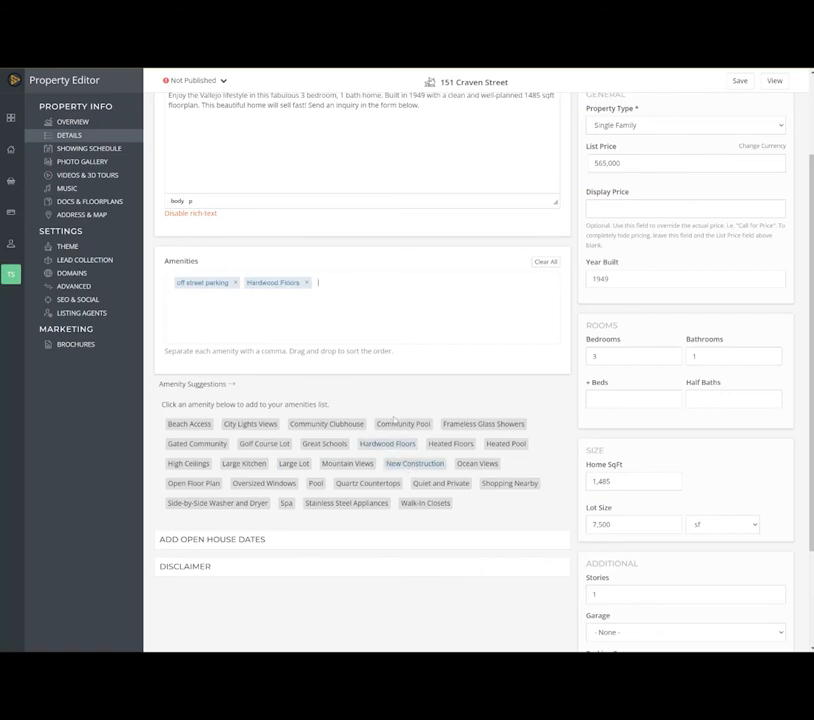
{"action": "left_click", "coordinate": [402, 424]}
{"action": "left_click", "coordinate": [354, 427]}
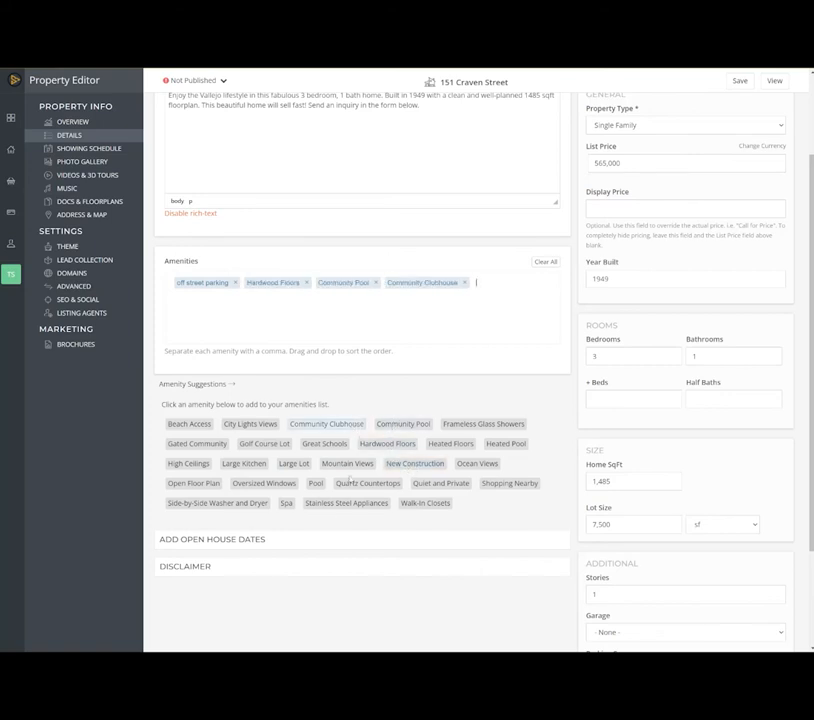
- Expand the open house dates section and review its date and time fields
{"action": "left_click", "coordinate": [265, 541]}
{"action": "scroll", "coordinate": [270, 478], "scroll_direction": "down", "scroll_amount": 2}
{"action": "scroll", "coordinate": [270, 478], "scroll_direction": "down", "scroll_amount": 2}
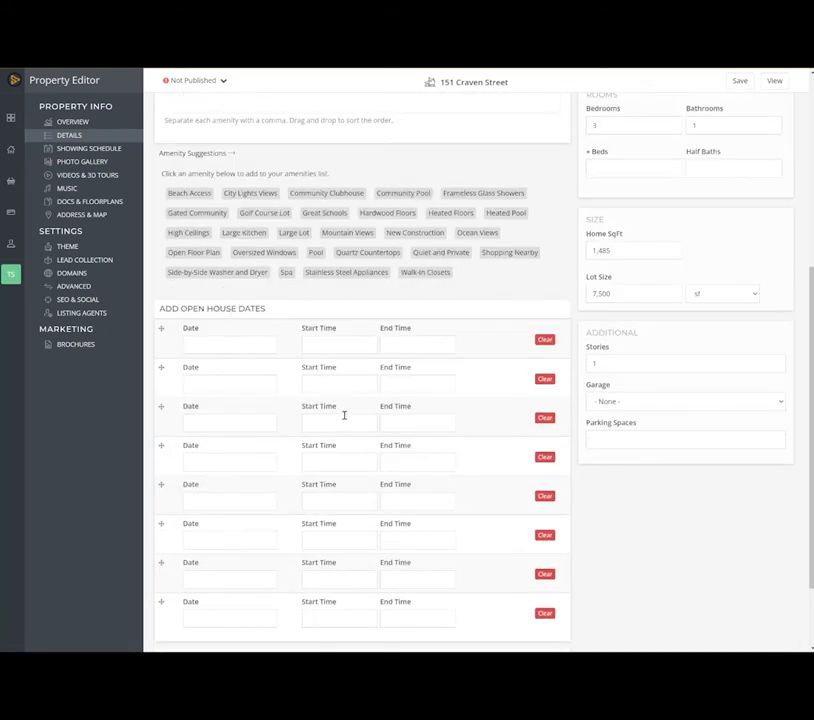
{"action": "scroll", "coordinate": [344, 415], "scroll_direction": "down", "scroll_amount": 2}
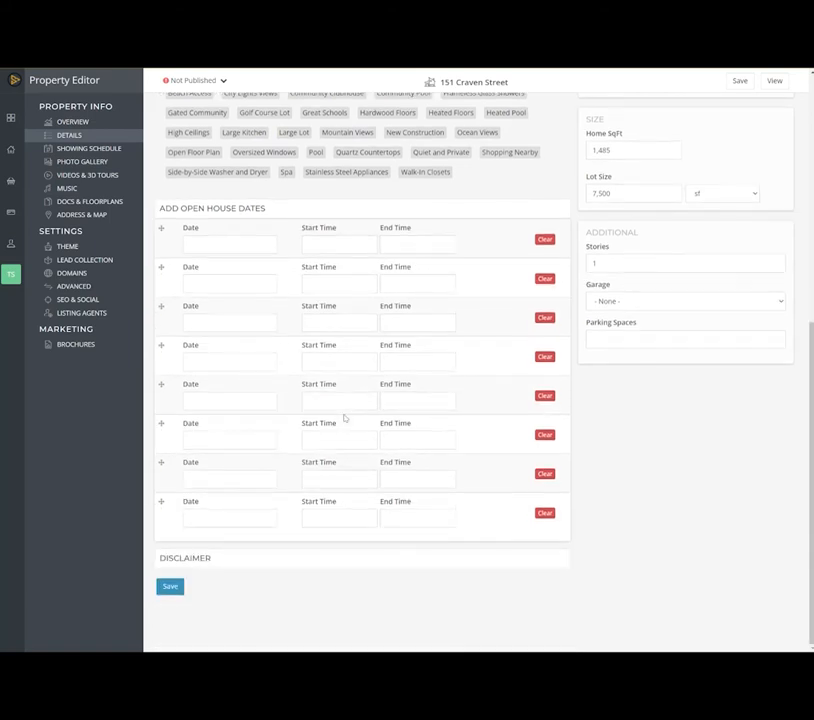
- Set the garage to Detached and the parking spaces to 5
{"action": "left_click", "coordinate": [628, 261]}
{"action": "left_click", "coordinate": [614, 310]}
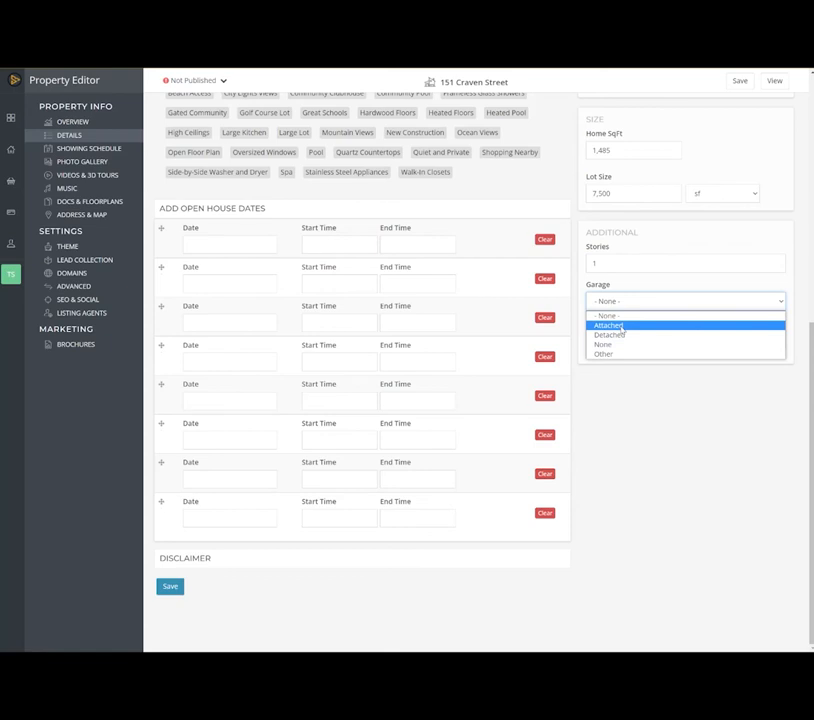
{"action": "left_click", "coordinate": [605, 336]}
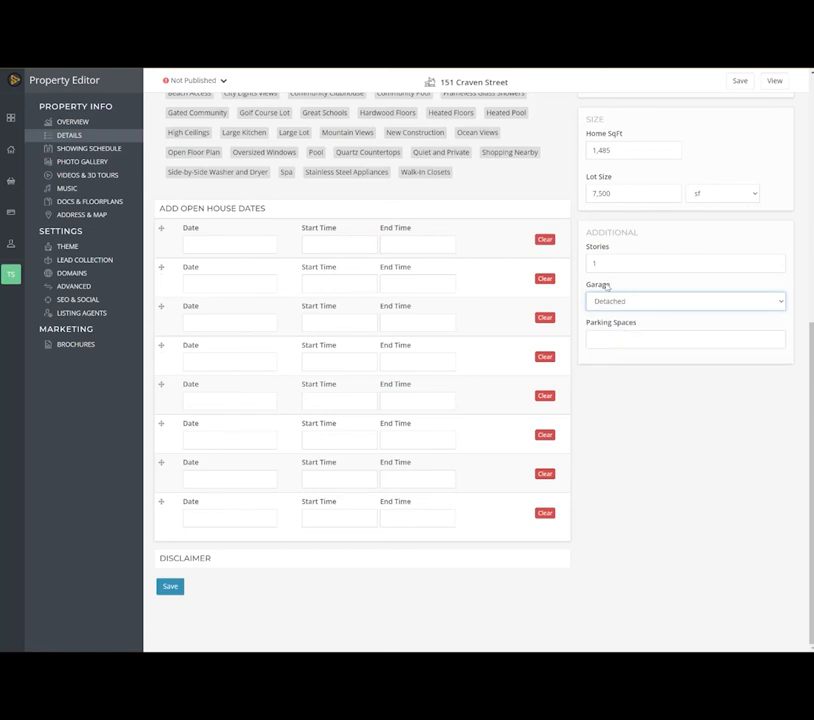
{"action": "left_click", "coordinate": [614, 338]}
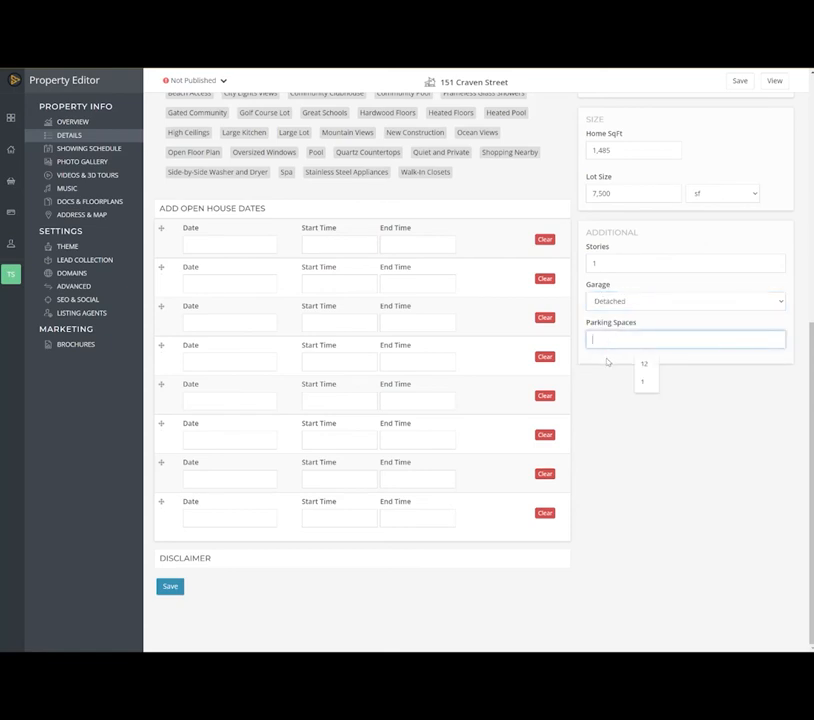
{"action": "type", "text": "5"}
- Use a custom disclaimer with the Equal Housing and Realtor icons enabled, and save the property details
{"action": "left_click", "coordinate": [205, 556]}
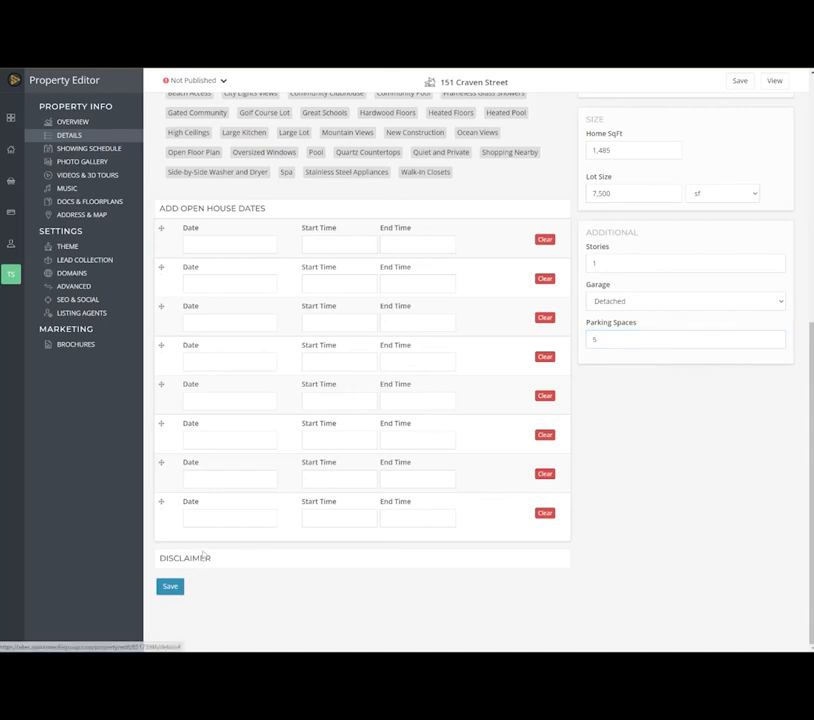
{"action": "left_click", "coordinate": [204, 558]}
{"action": "scroll", "coordinate": [216, 547], "scroll_direction": "down", "scroll_amount": 1}
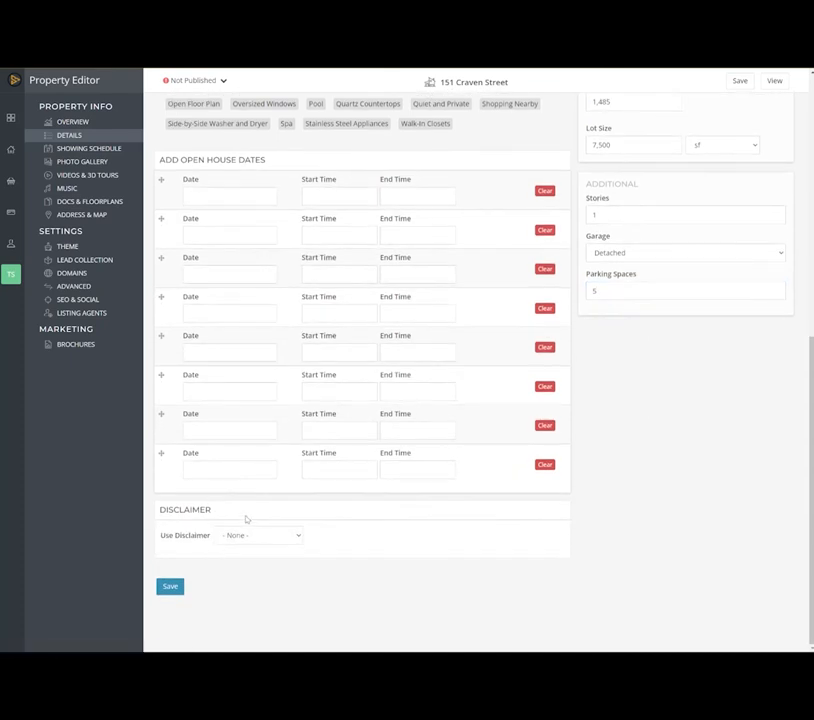
{"action": "left_click", "coordinate": [250, 537]}
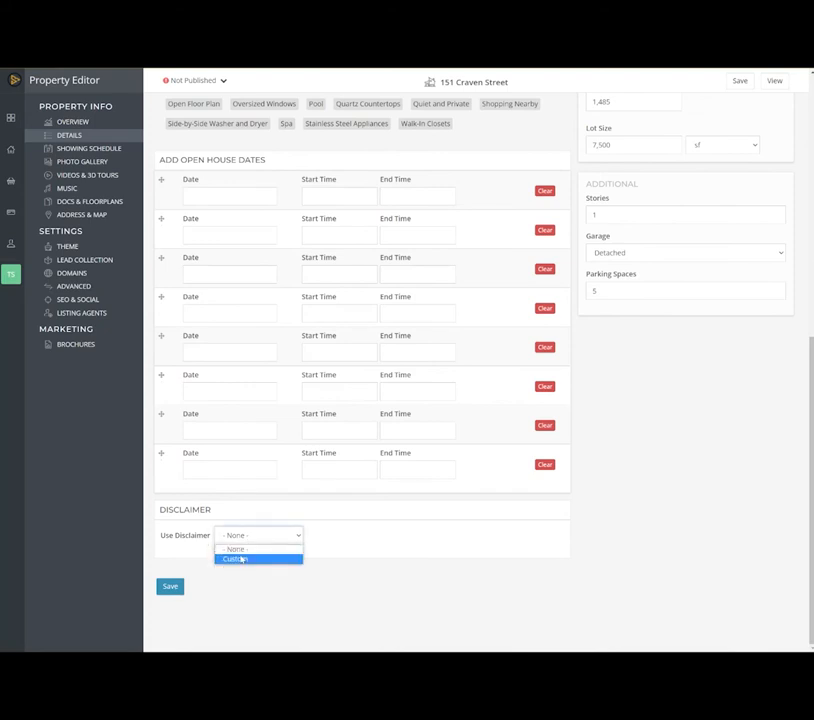
{"action": "left_click", "coordinate": [237, 559]}
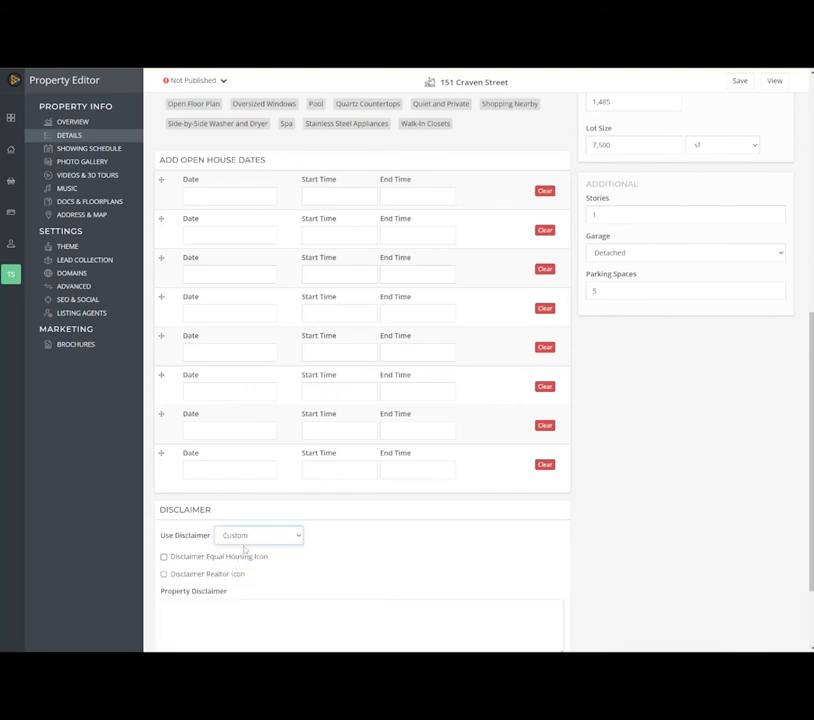
{"action": "scroll", "coordinate": [260, 549], "scroll_direction": "down", "scroll_amount": 1}
{"action": "left_click", "coordinate": [214, 448]}
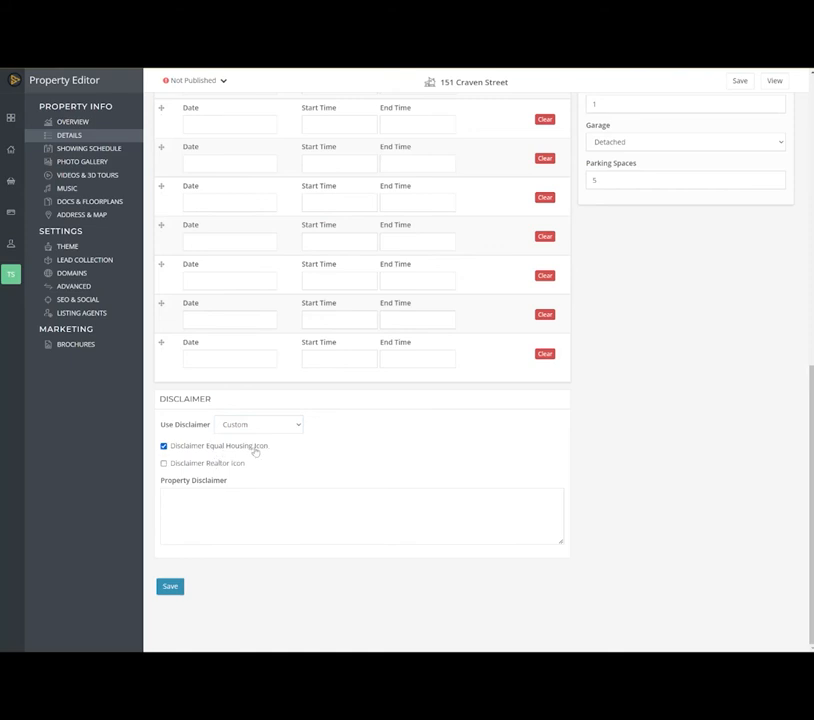
{"action": "left_click", "coordinate": [234, 464]}
{"action": "left_click", "coordinate": [231, 514]}
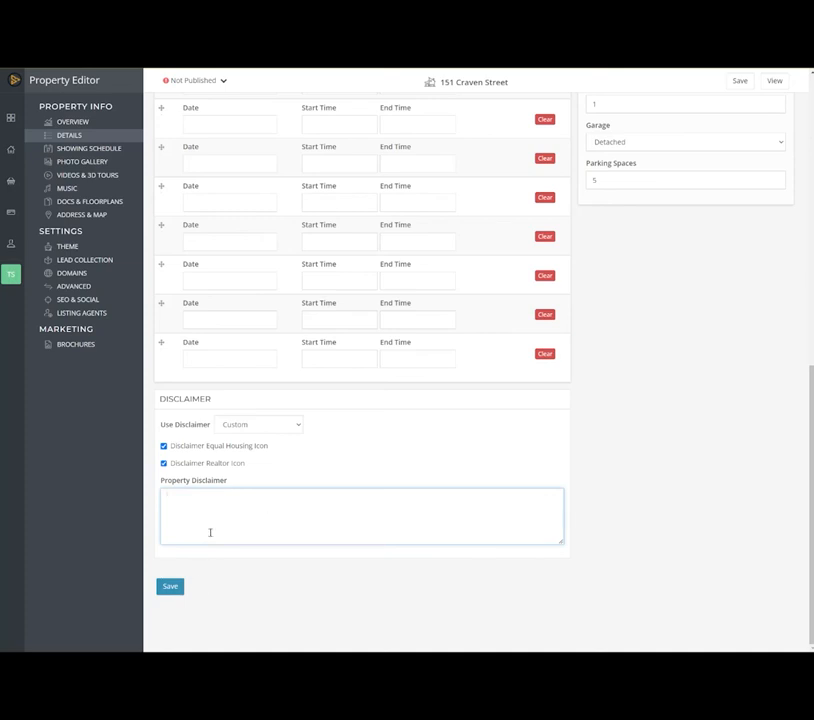
{"action": "scroll", "coordinate": [211, 526], "scroll_direction": "up", "scroll_amount": 3}
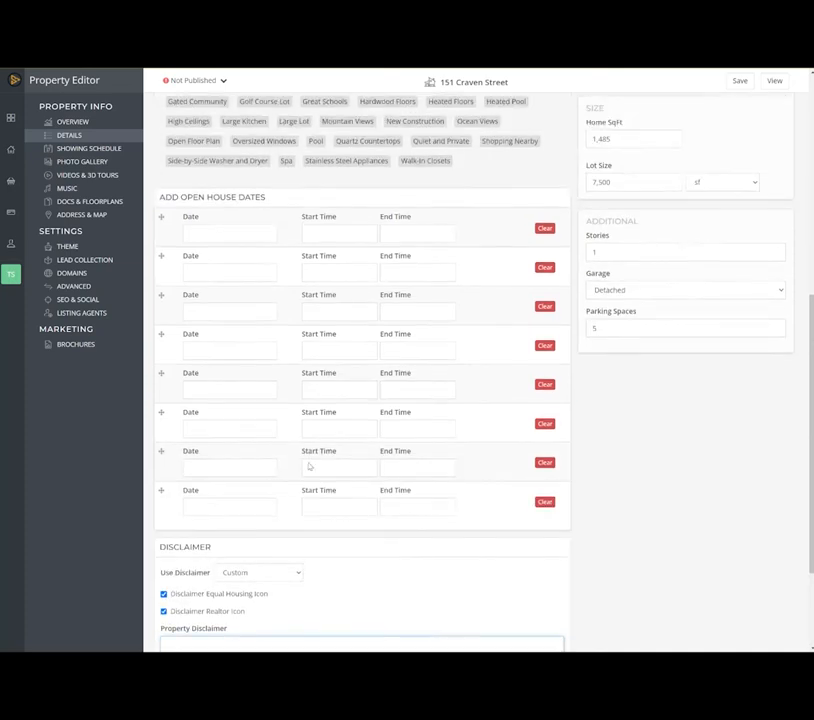
{"action": "scroll", "coordinate": [373, 360], "scroll_direction": "down", "scroll_amount": 3}
{"action": "left_click", "coordinate": [172, 588]}
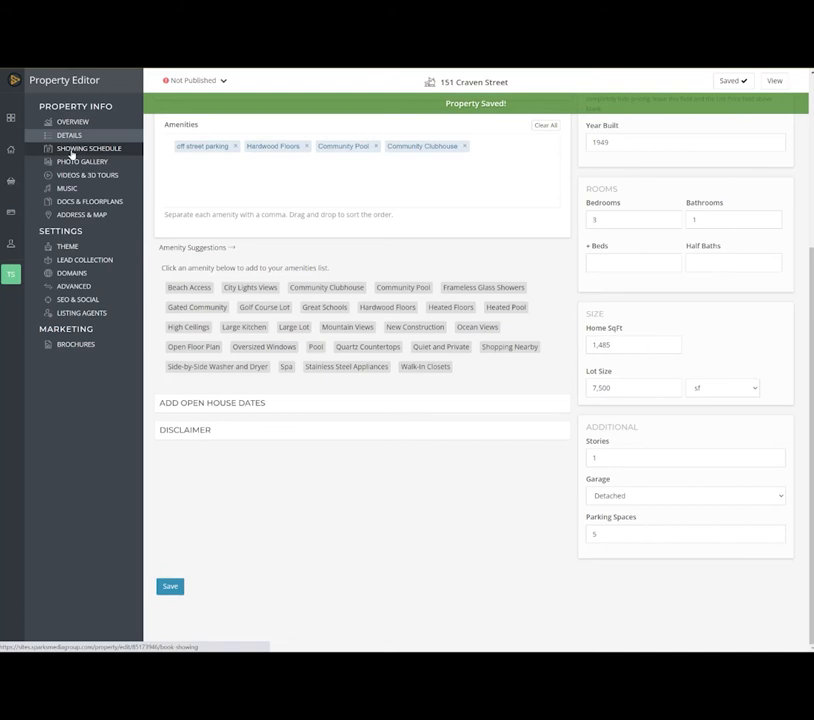
- Open the showing schedule and review the calendar options for visitor tour requests
{"action": "left_click", "coordinate": [72, 152]}
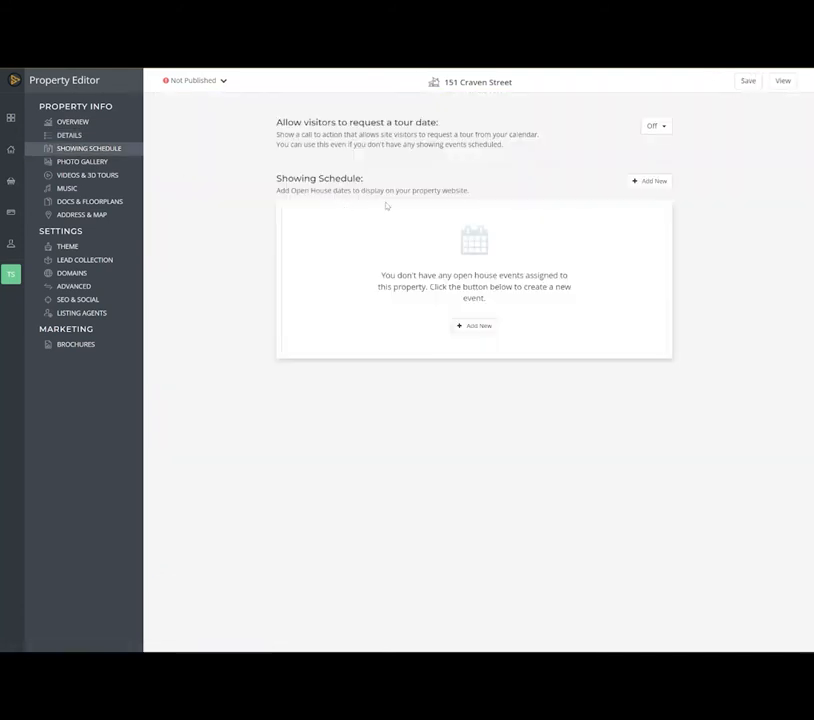
{"action": "left_click", "coordinate": [651, 127]}
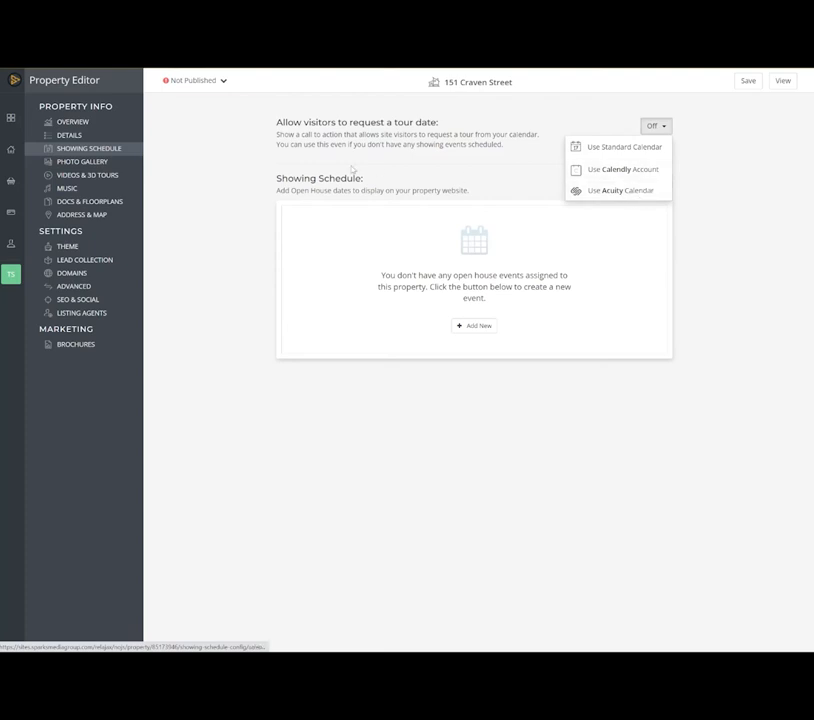
{"action": "left_click", "coordinate": [258, 169]}
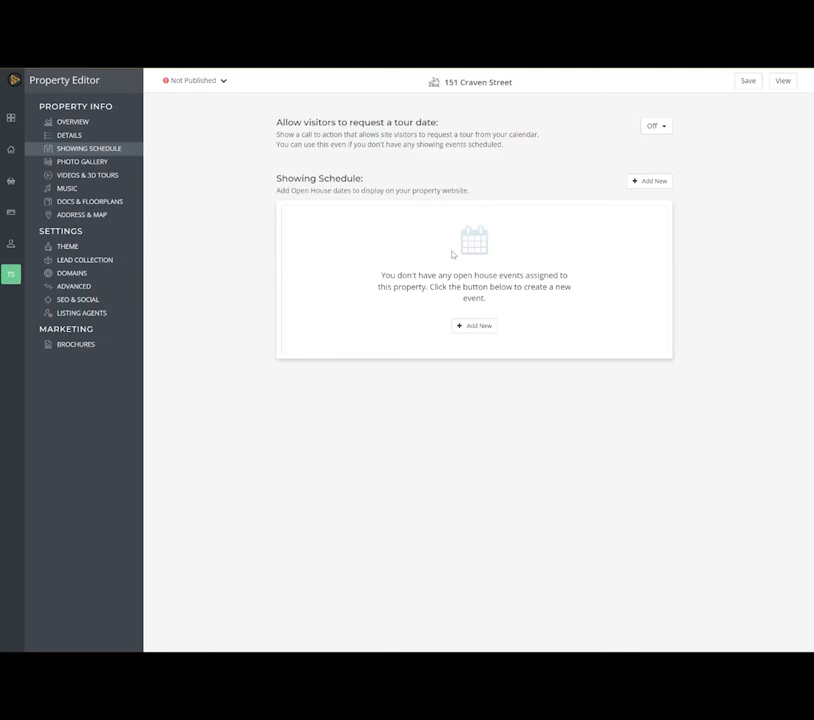
- In the photo gallery, hide the aerial photo at position 19 and open the options of the photo at position 17
{"action": "left_click", "coordinate": [91, 165]}
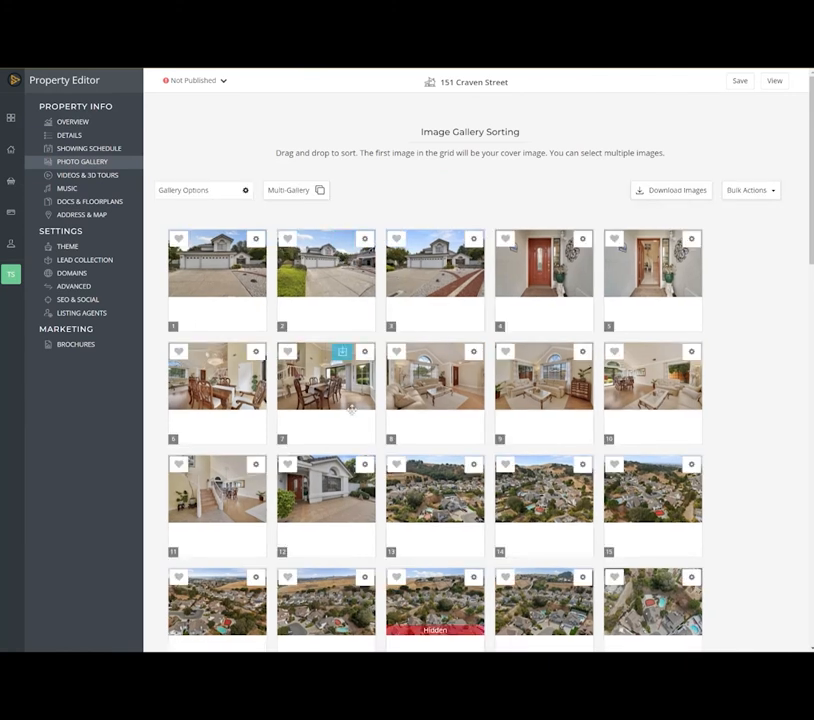
{"action": "scroll", "coordinate": [340, 370], "scroll_direction": "down", "scroll_amount": 2}
{"action": "left_click", "coordinate": [583, 463]}
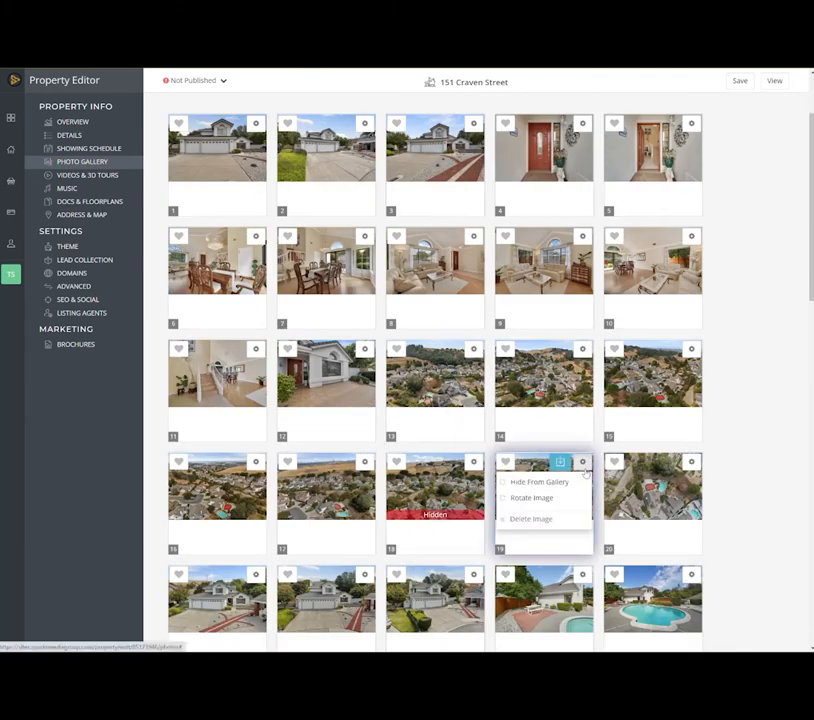
{"action": "left_click", "coordinate": [539, 482]}
{"action": "left_click", "coordinate": [365, 461]}
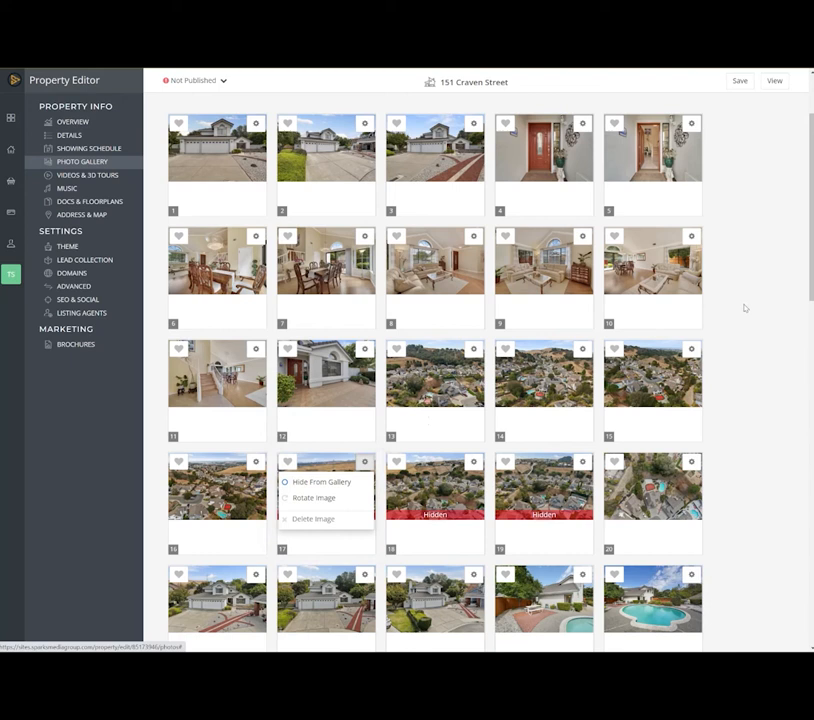
{"action": "scroll", "coordinate": [745, 340], "scroll_direction": "up", "scroll_amount": 3}
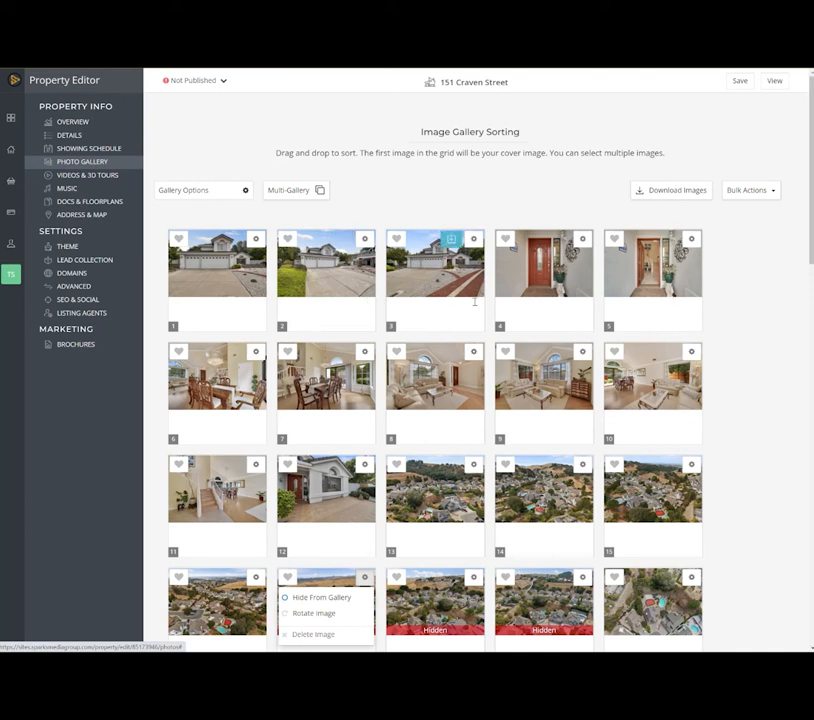
{"action": "scroll", "coordinate": [476, 302], "scroll_direction": "down", "scroll_amount": 2}
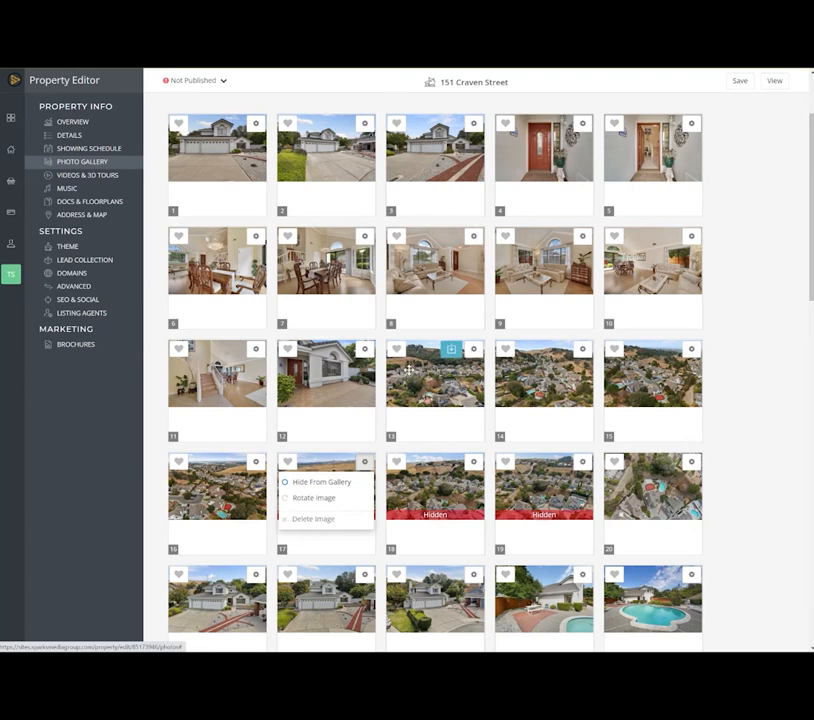
{"action": "scroll", "coordinate": [409, 370], "scroll_direction": "up", "scroll_amount": 2}
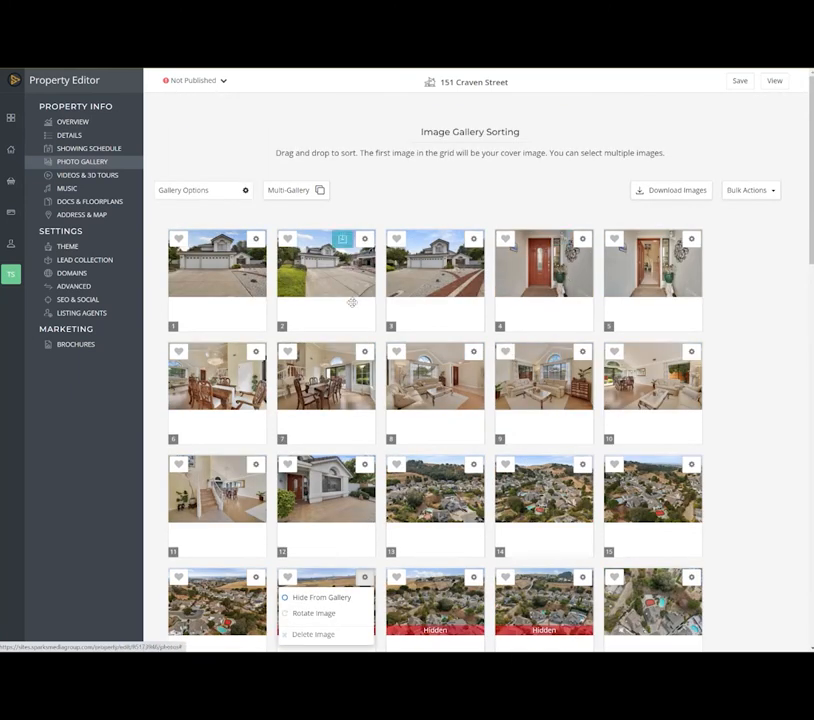
{"action": "scroll", "coordinate": [544, 291], "scroll_direction": "down", "scroll_amount": 4}
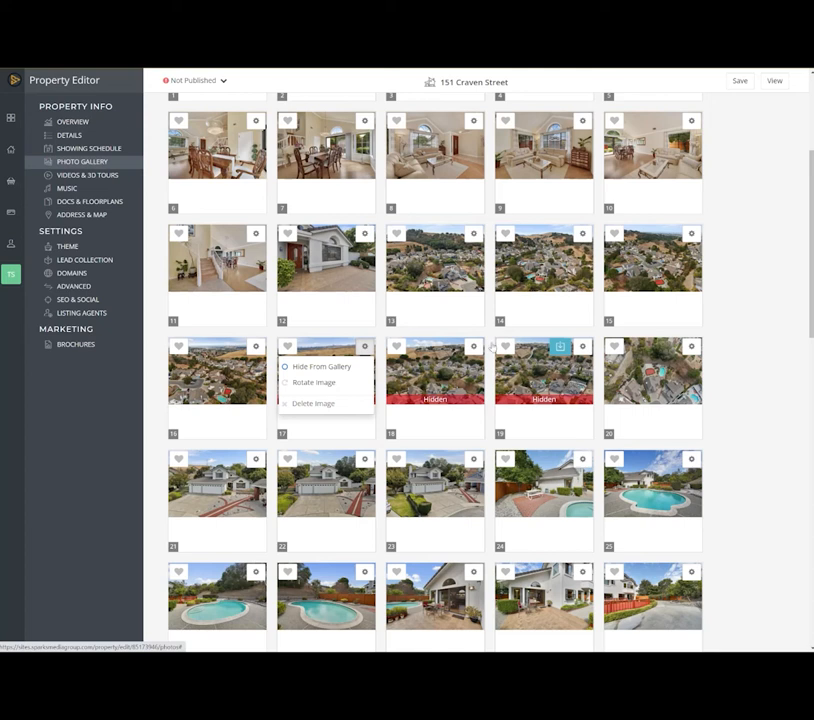
- Review the property's video and 3D tour options and look through the background music library
{"action": "left_click", "coordinate": [115, 177]}
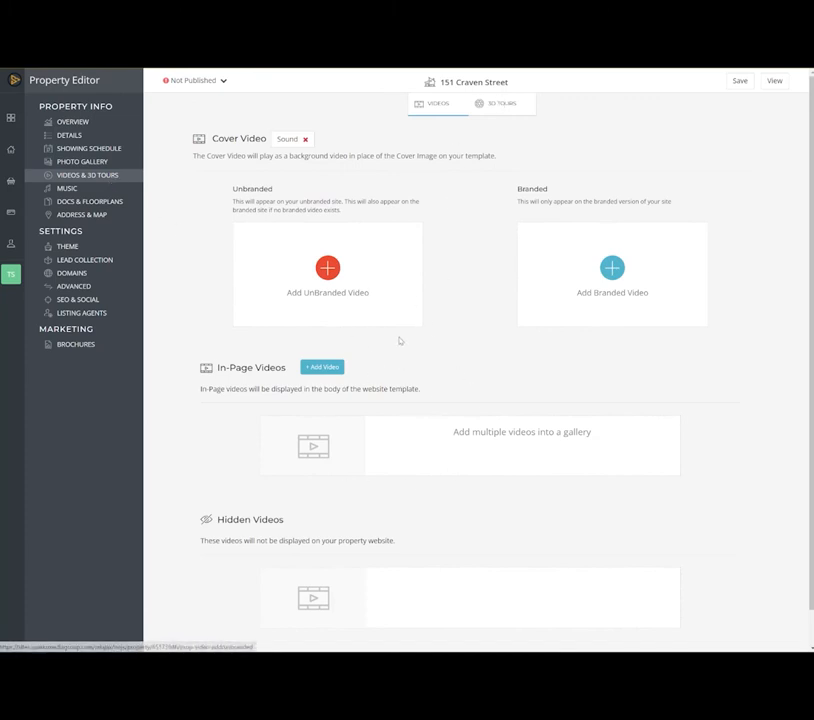
{"action": "left_click", "coordinate": [70, 189]}
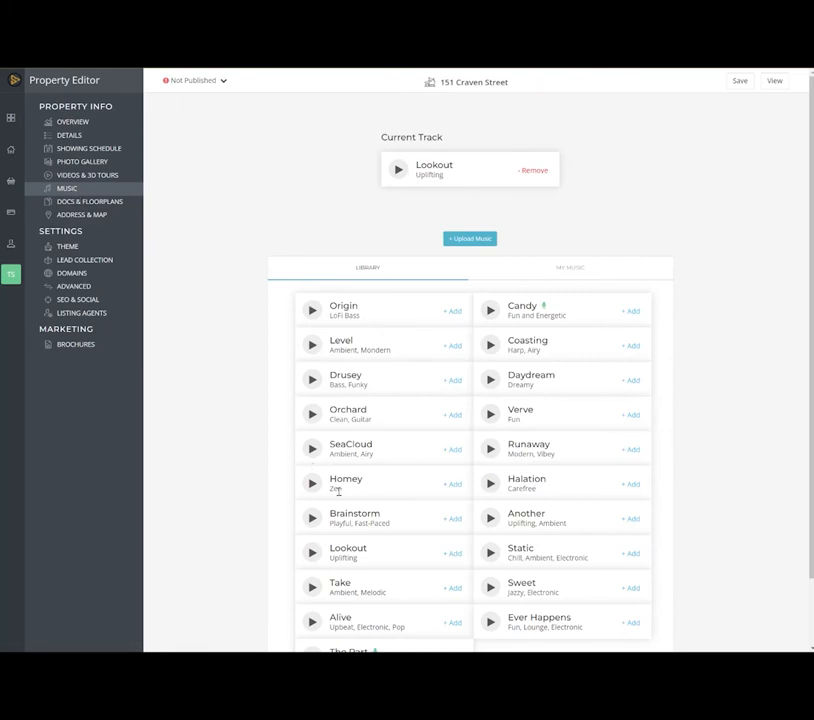
{"action": "scroll", "coordinate": [403, 258], "scroll_direction": "down", "scroll_amount": 2}
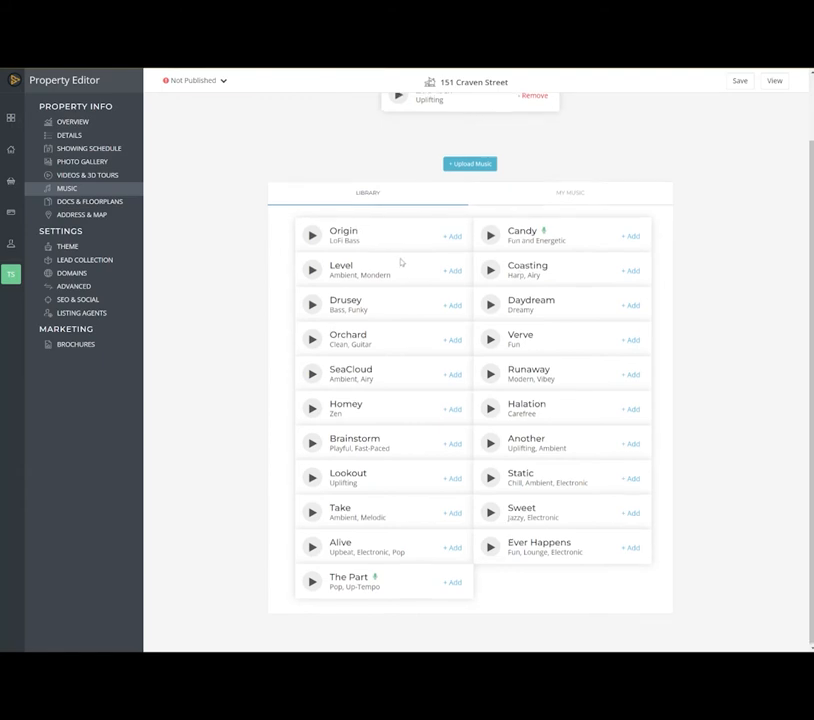
{"action": "scroll", "coordinate": [400, 264], "scroll_direction": "up", "scroll_amount": 2}
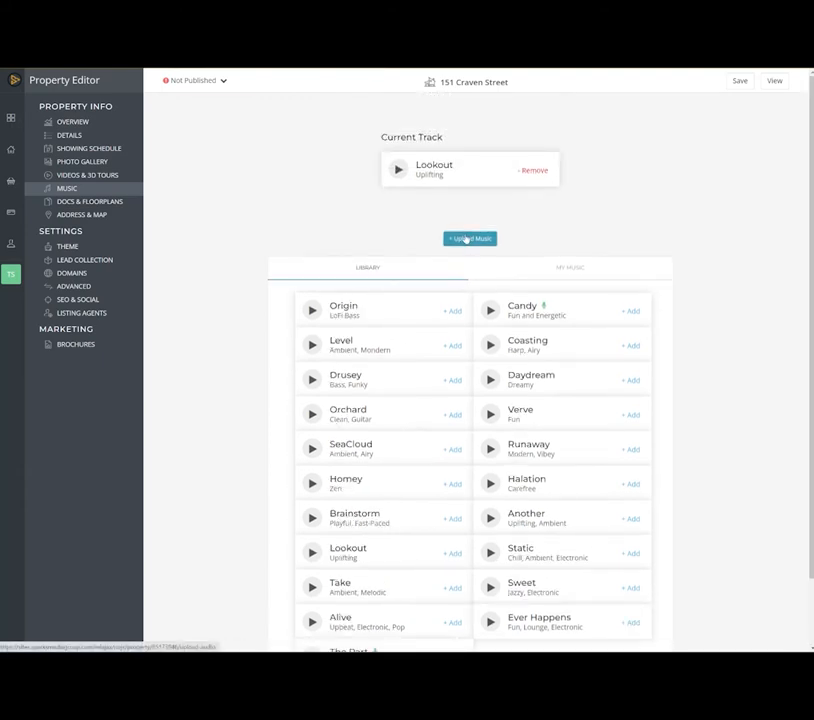
- Review the document and floorplan upload options, and check the property's address and map settings
{"action": "left_click", "coordinate": [75, 208]}
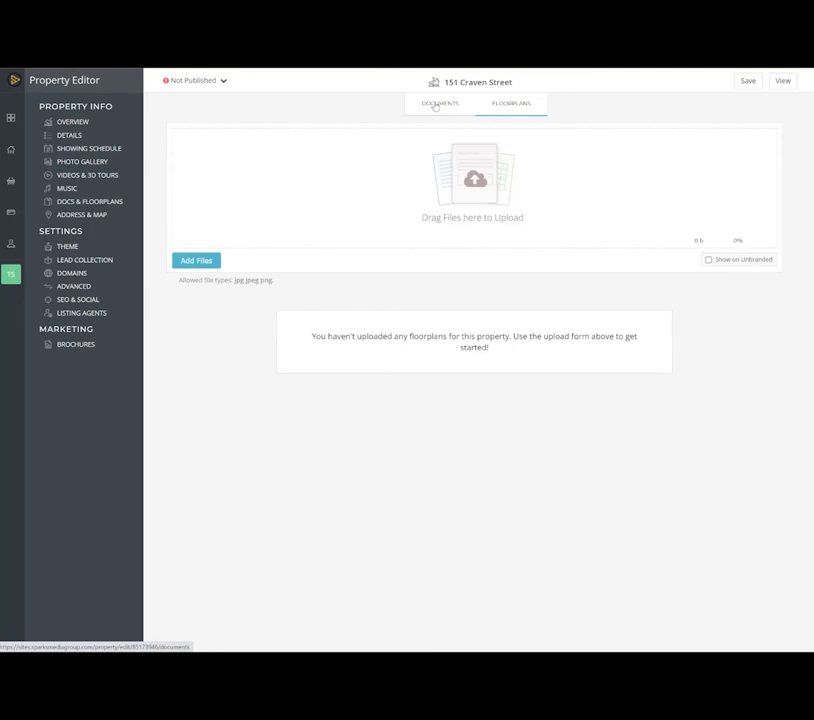
{"action": "left_click", "coordinate": [436, 104]}
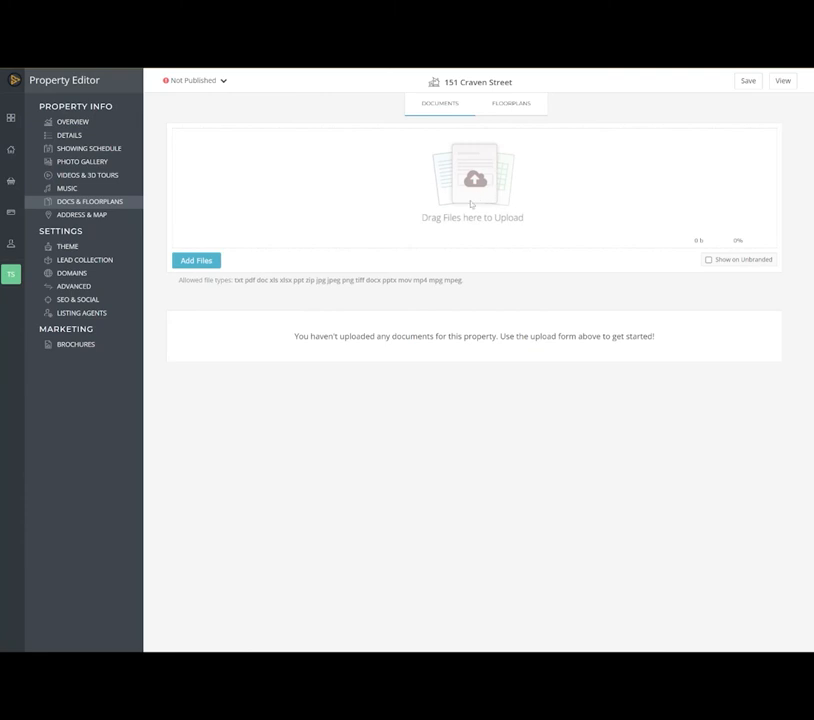
{"action": "left_click", "coordinate": [100, 215]}
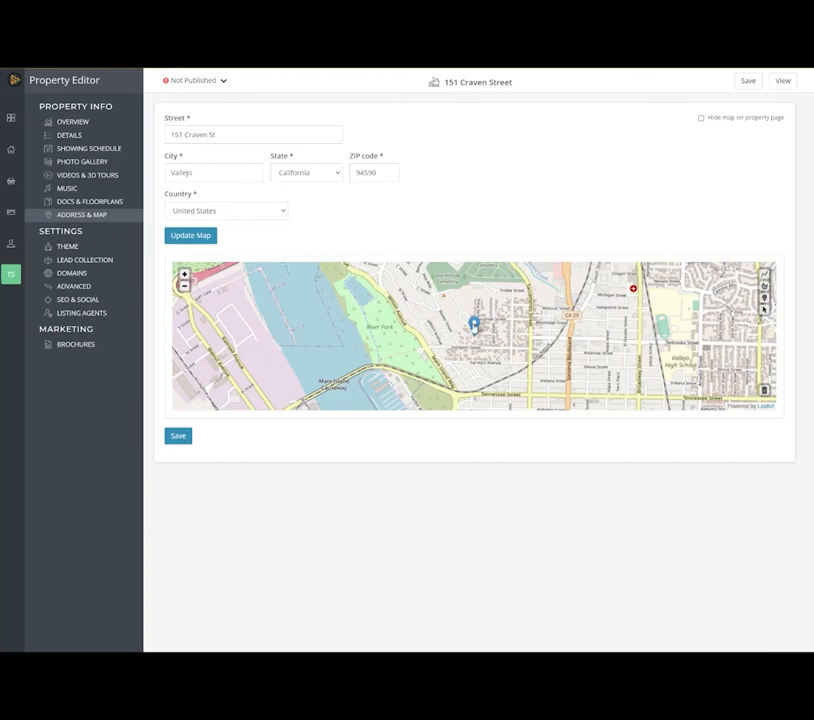
- Change the property website's theme to Focal
{"action": "left_click", "coordinate": [80, 250]}
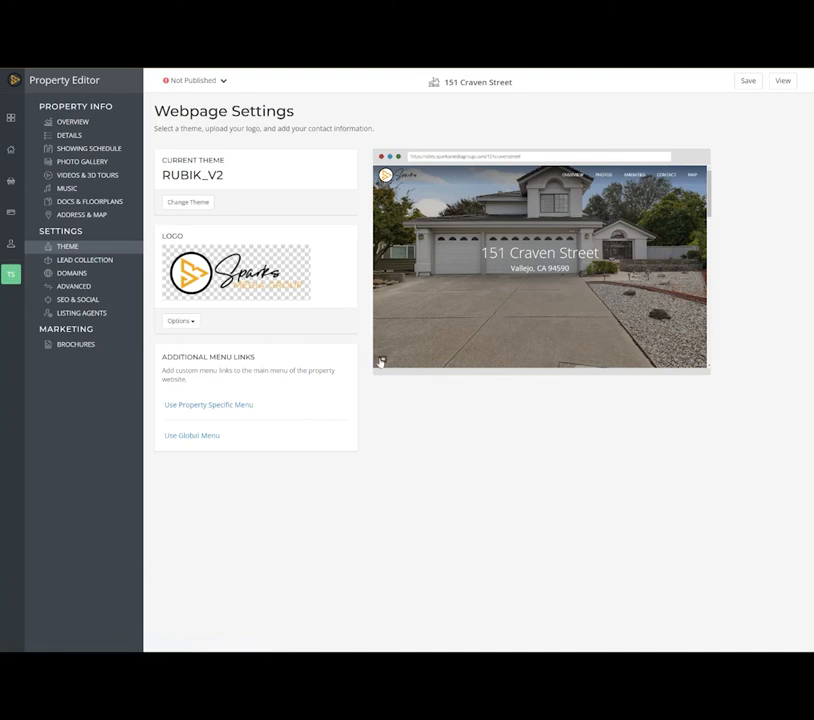
{"action": "left_click", "coordinate": [193, 201]}
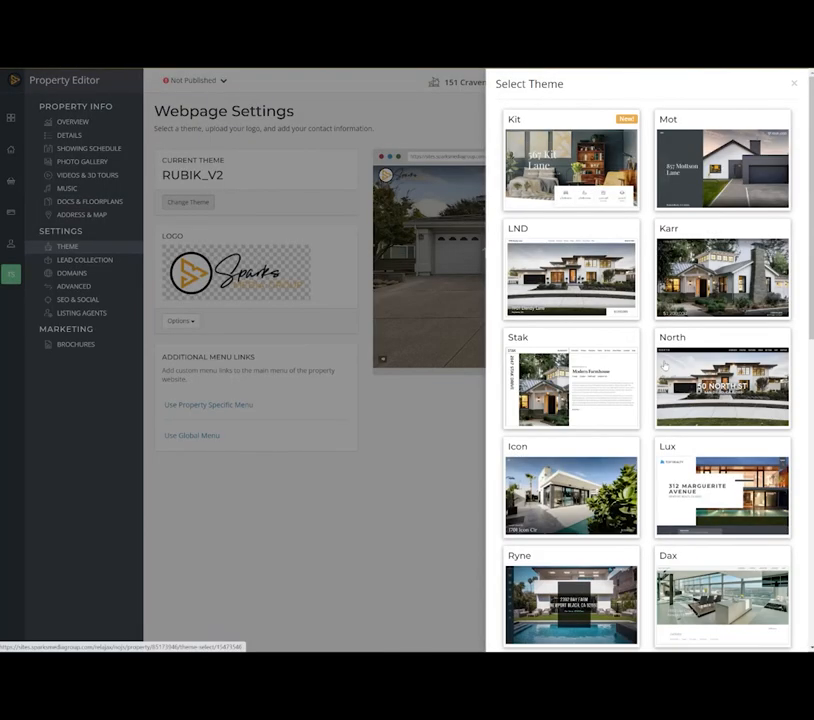
{"action": "scroll", "coordinate": [571, 608], "scroll_direction": "down", "scroll_amount": 3}
{"action": "scroll", "coordinate": [664, 367], "scroll_direction": "down", "scroll_amount": 5}
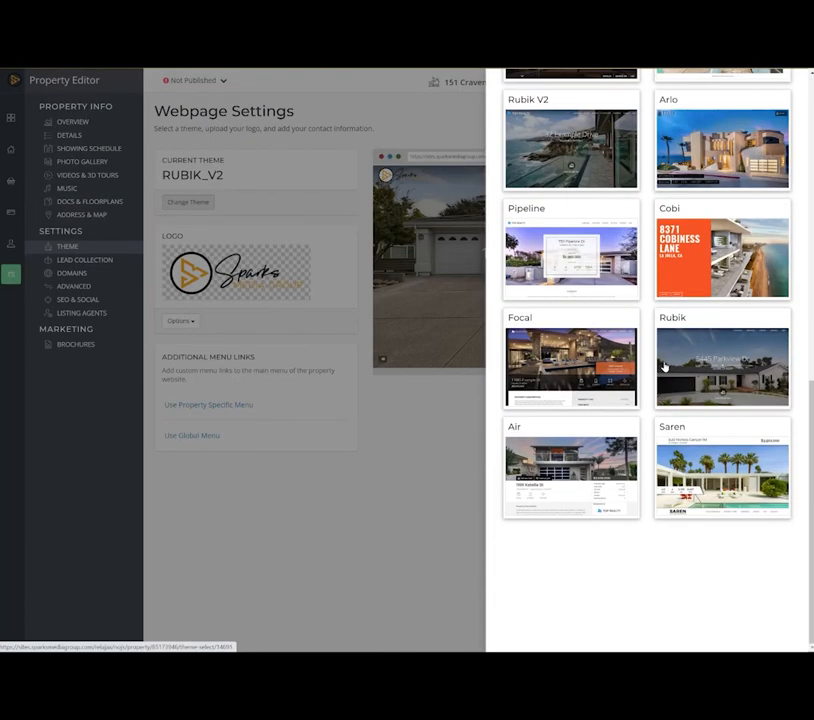
{"action": "left_click", "coordinate": [549, 341]}
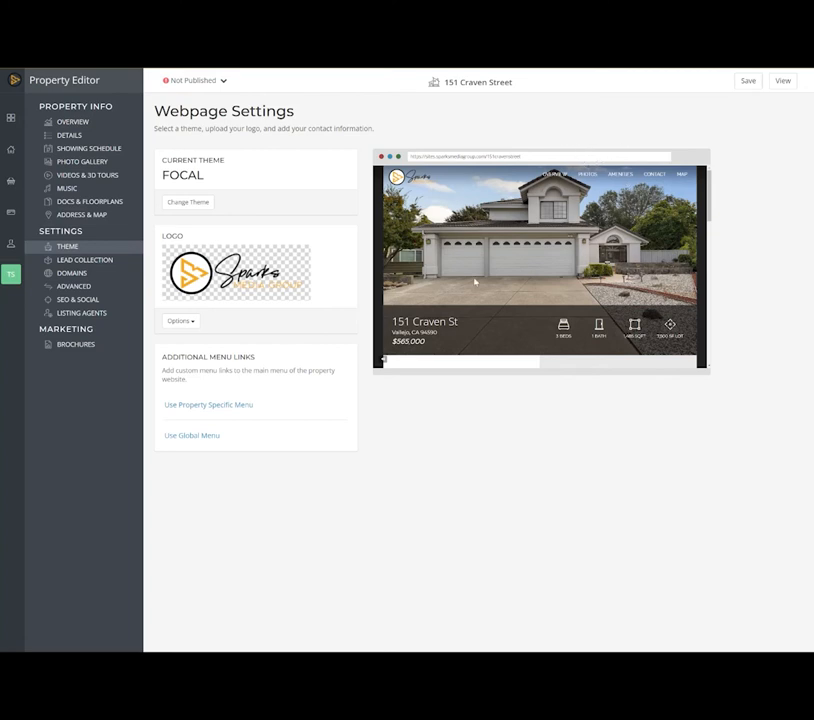
- Enable advanced lead collection with the Timed method, showing the popup after 15 seconds, and save the property
{"action": "left_click", "coordinate": [86, 260]}
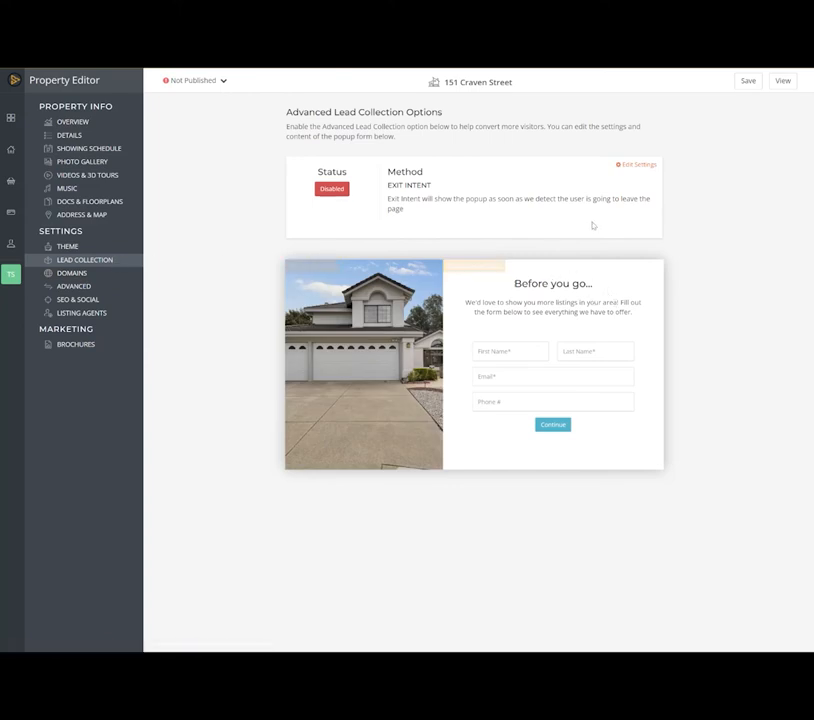
{"action": "left_click", "coordinate": [341, 189]}
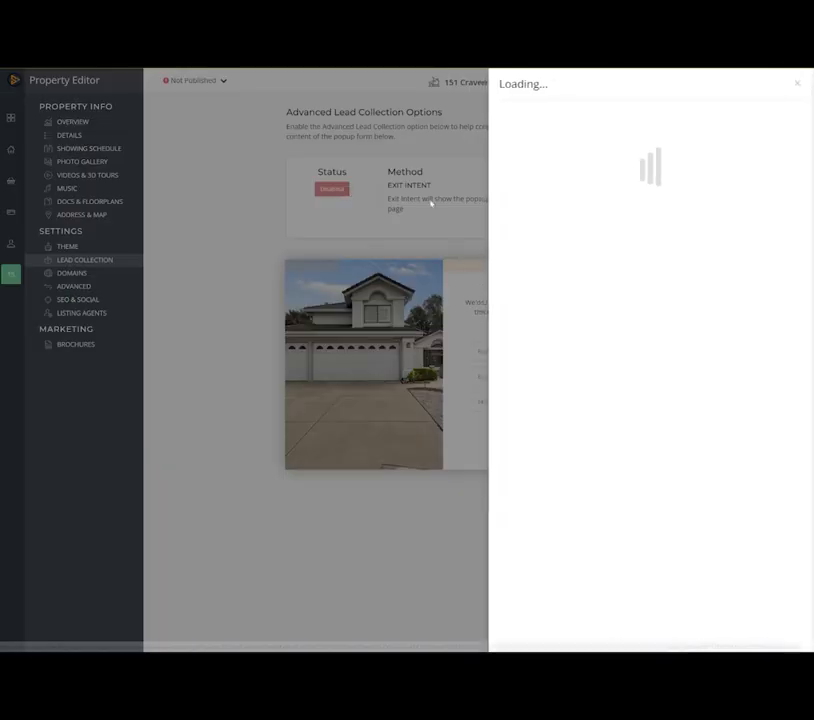
{"action": "left_click", "coordinate": [552, 131]}
{"action": "left_click", "coordinate": [531, 155]}
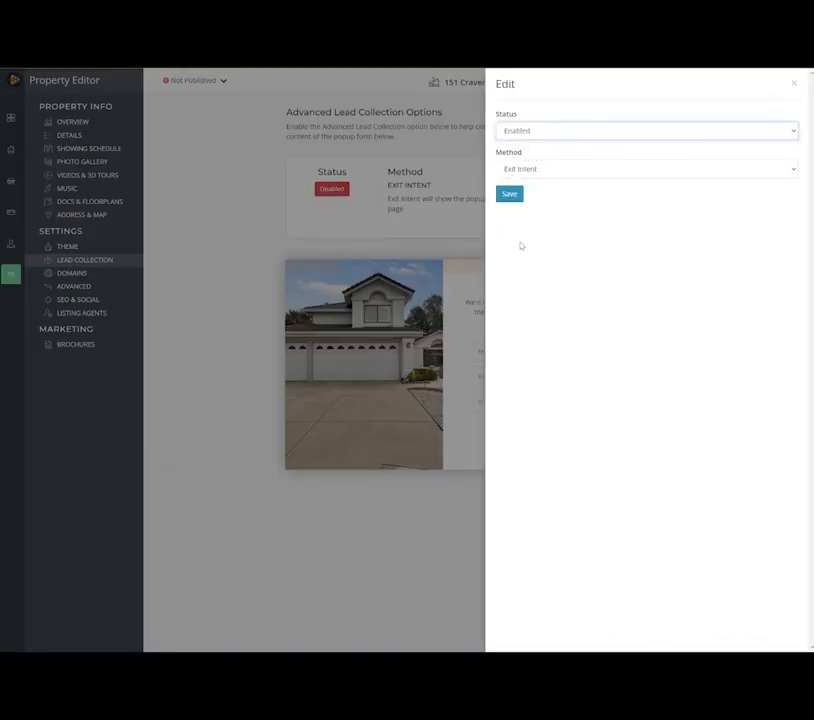
{"action": "left_click", "coordinate": [538, 169]}
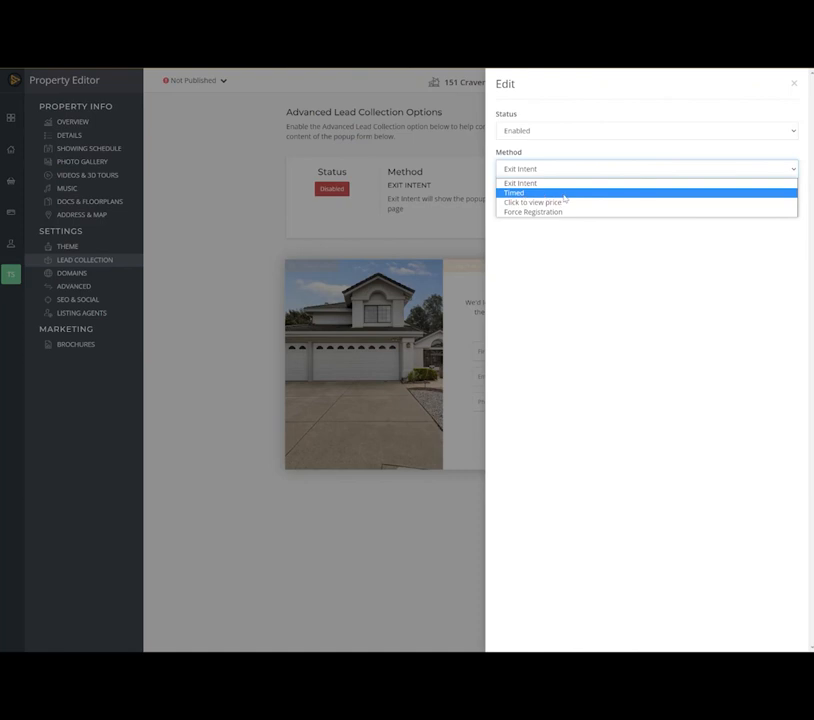
{"action": "left_click", "coordinate": [564, 195]}
{"action": "left_click", "coordinate": [525, 208]}
{"action": "left_click", "coordinate": [524, 221]}
{"action": "left_click", "coordinate": [508, 233]}
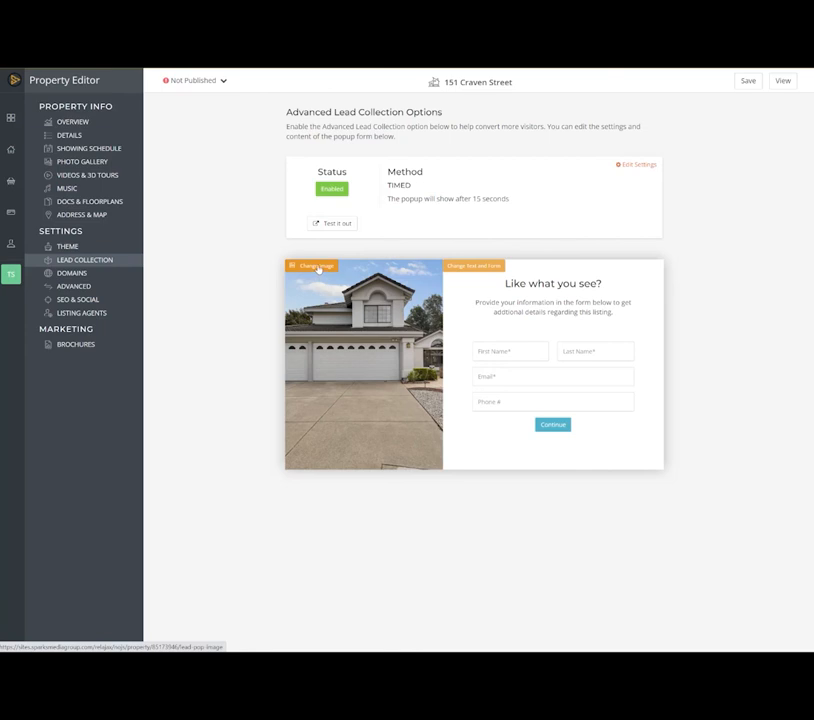
{"action": "left_click", "coordinate": [753, 80]}
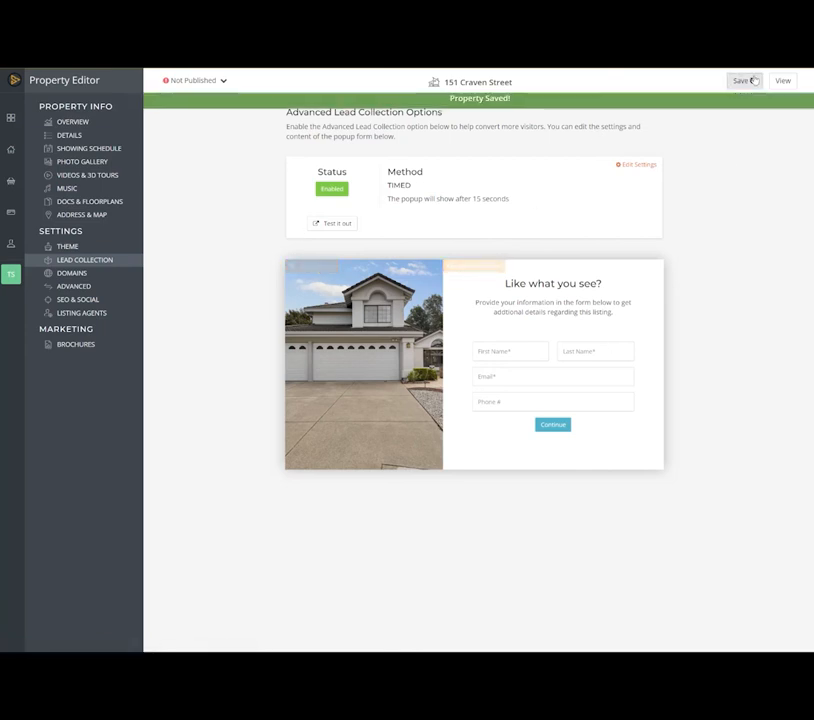
- Review the property website's domain and the DNS settings required for adding an existing custom domain, without adding one
{"action": "left_click", "coordinate": [79, 276]}
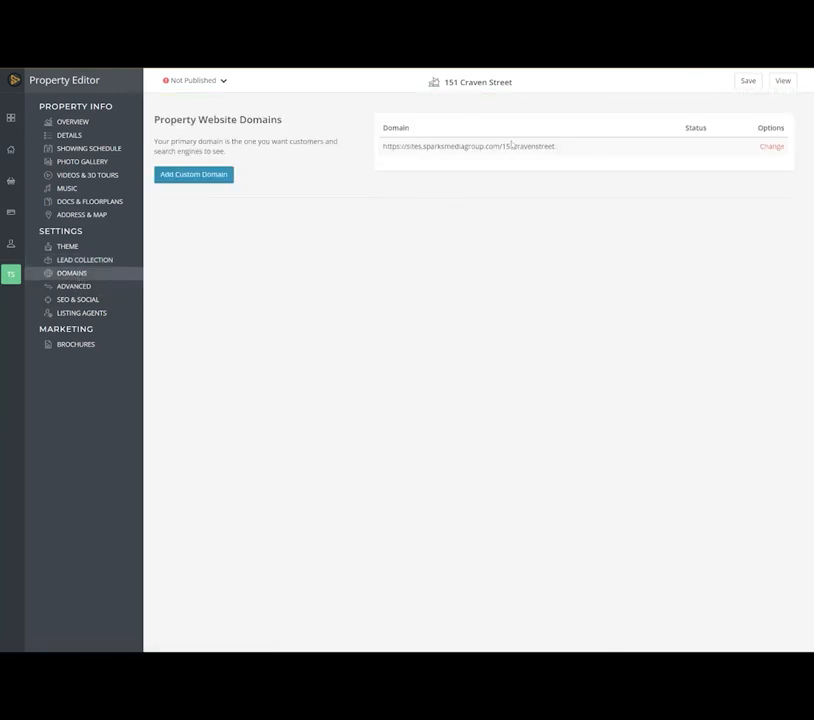
{"action": "left_click", "coordinate": [186, 175]}
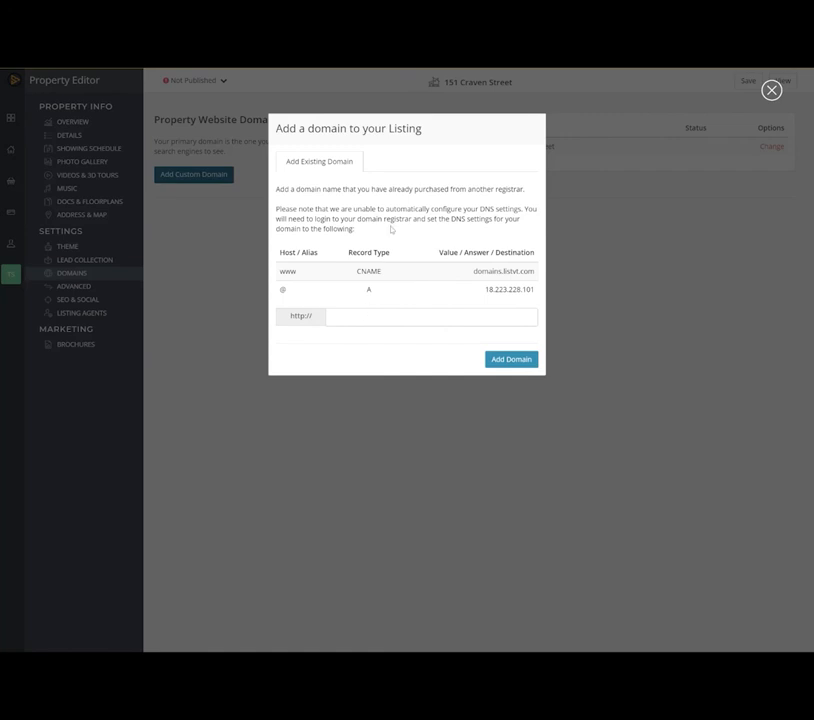
{"action": "left_click", "coordinate": [771, 90]}
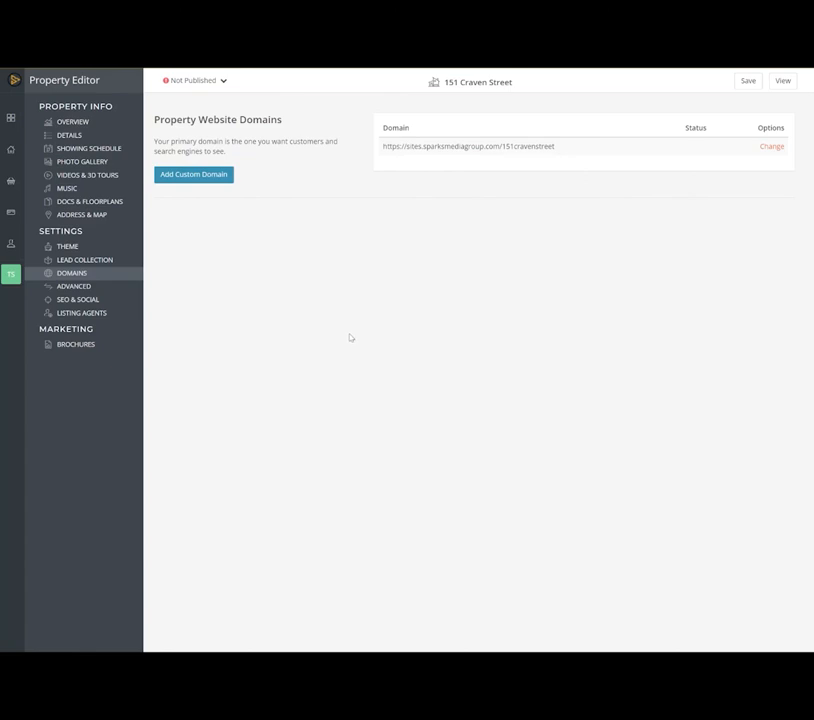
- Examine the advanced settings for lead distribution emails, Facebook and Google tracking IDs, custom script and password protection
{"action": "left_click", "coordinate": [91, 290]}
{"action": "mouse_move", "coordinate": [0, 316]}
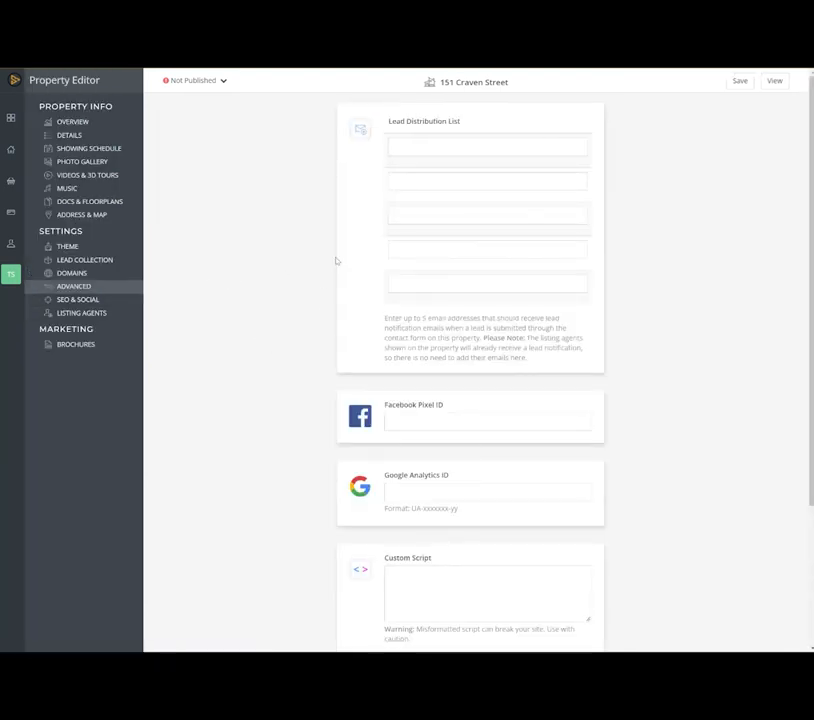
{"action": "left_click", "coordinate": [448, 146]}
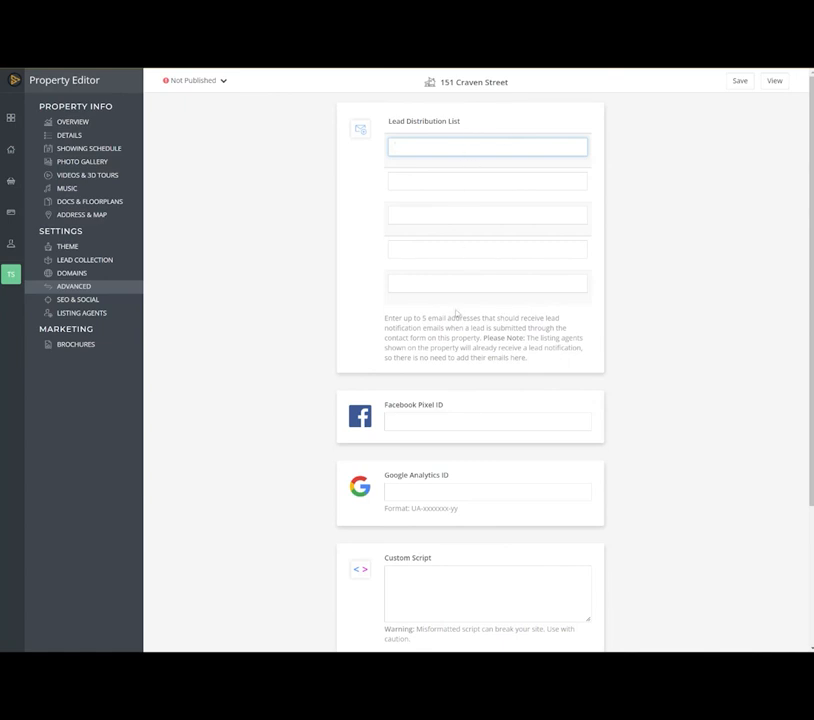
{"action": "scroll", "coordinate": [443, 334], "scroll_direction": "down", "scroll_amount": 1}
{"action": "scroll", "coordinate": [443, 334], "scroll_direction": "down", "scroll_amount": 4}
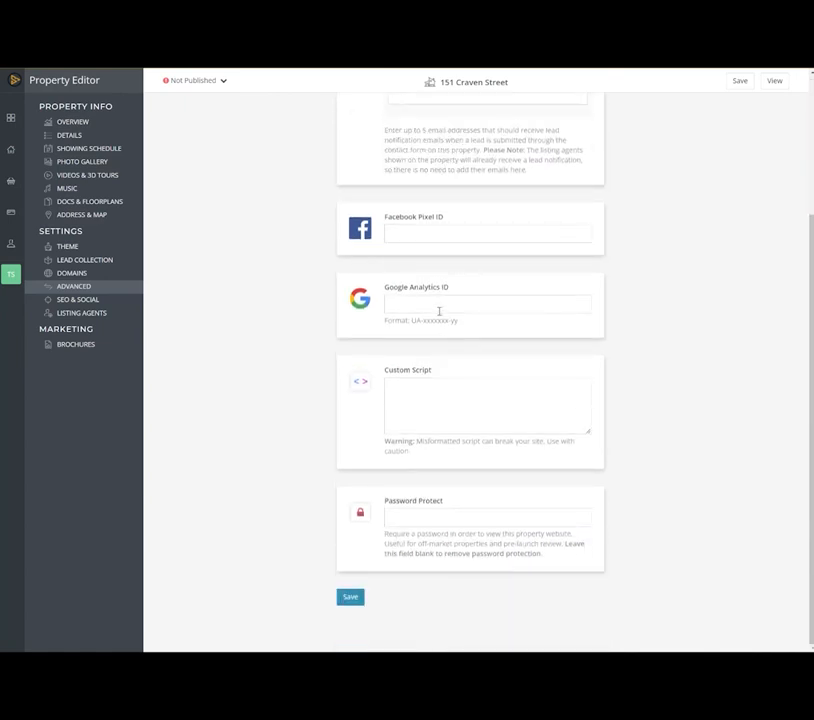
{"action": "left_click", "coordinate": [436, 303]}
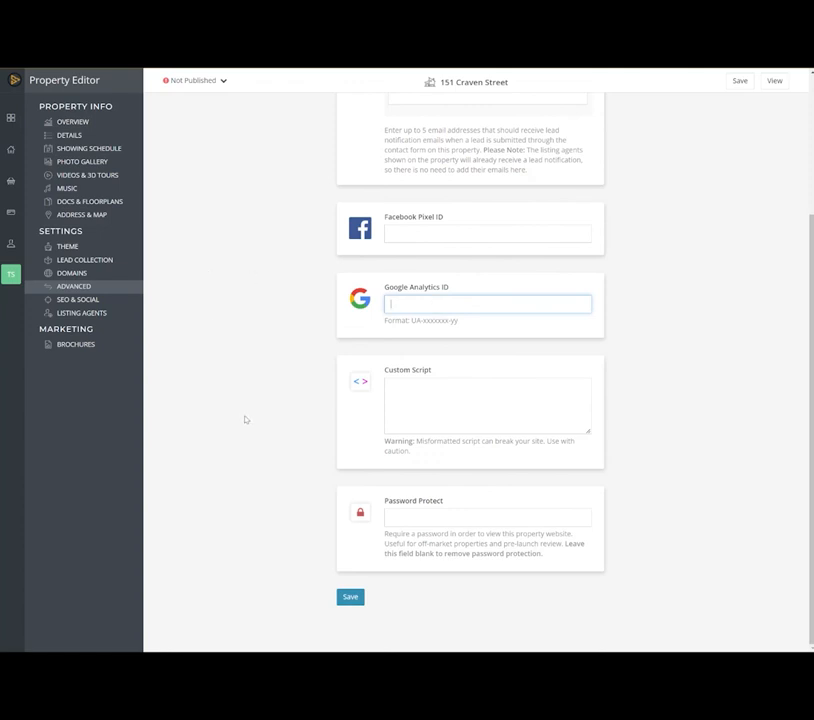
{"action": "left_click", "coordinate": [465, 515]}
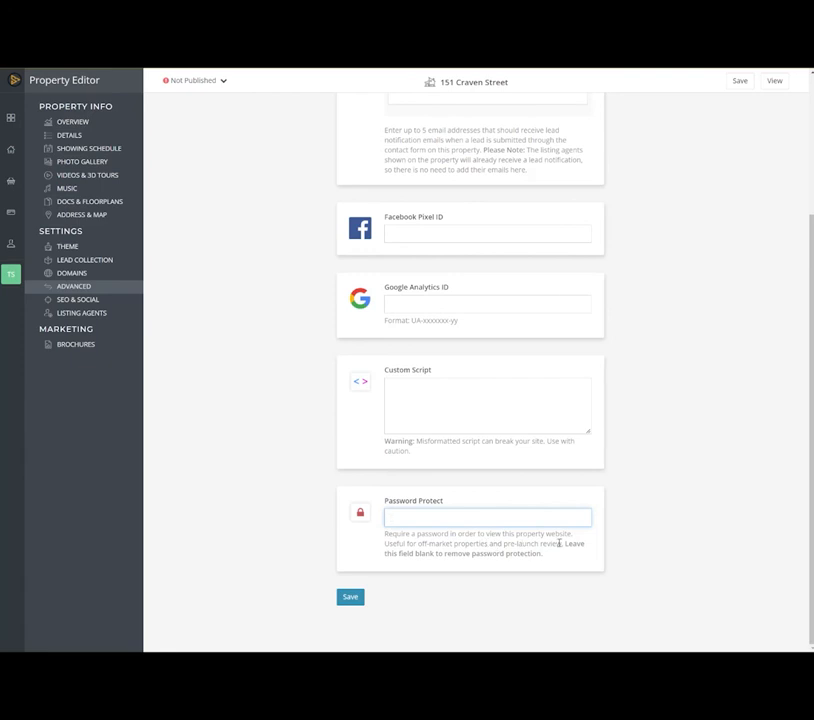
- In the SEO and social settings, change the Facebook preview image to the red front door photo
{"action": "left_click", "coordinate": [92, 299]}
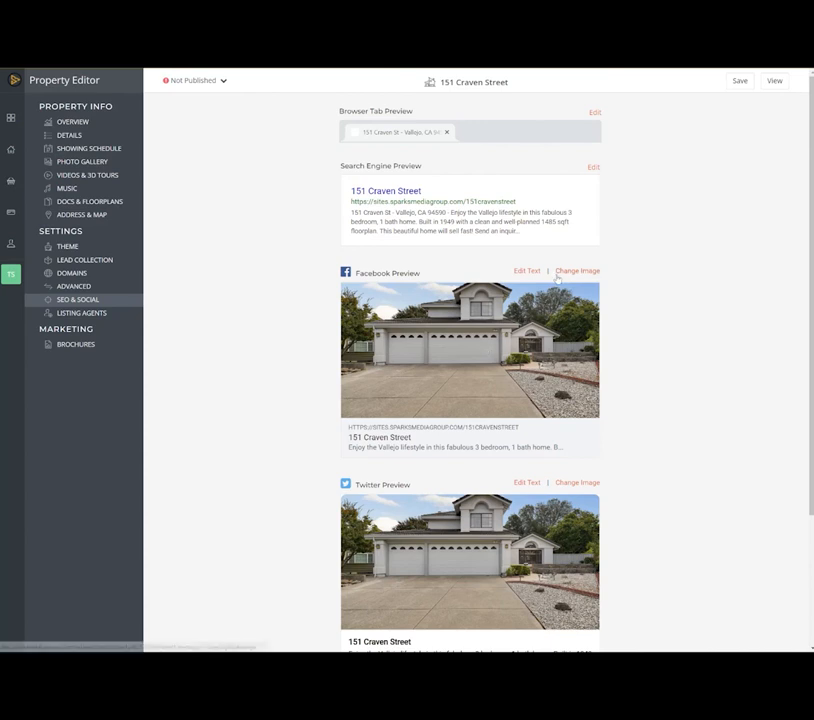
{"action": "left_click", "coordinate": [566, 272]}
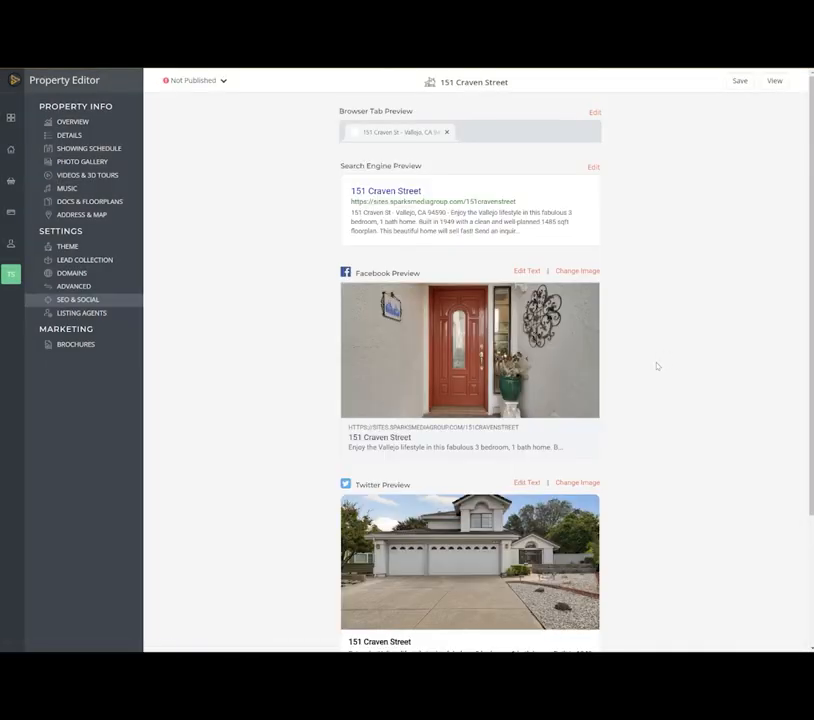
{"action": "scroll", "coordinate": [657, 366], "scroll_direction": "down", "scroll_amount": 3}
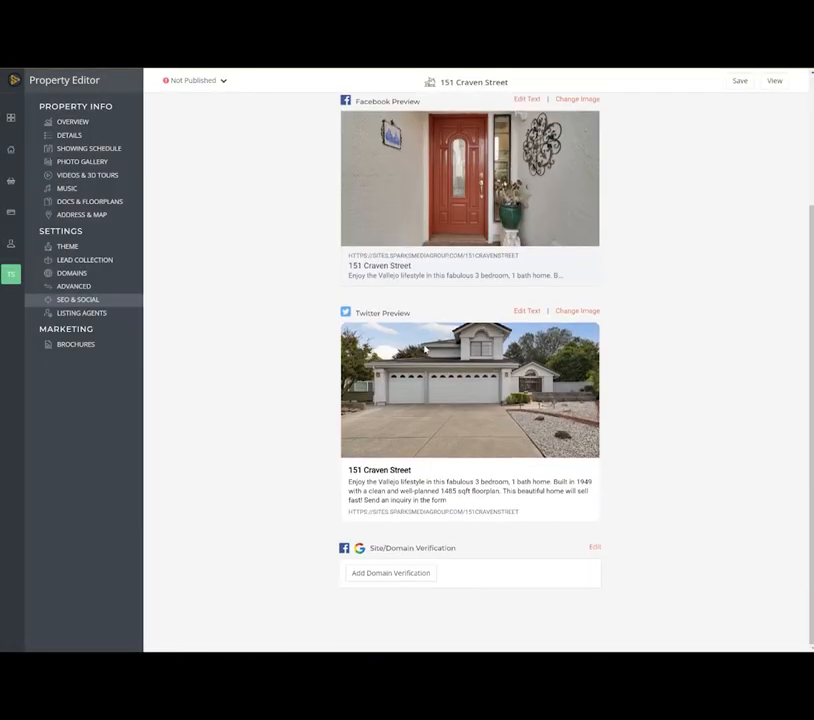
- Review the listing agents shown on the property and the available marketing brochure styles
{"action": "left_click", "coordinate": [69, 313]}
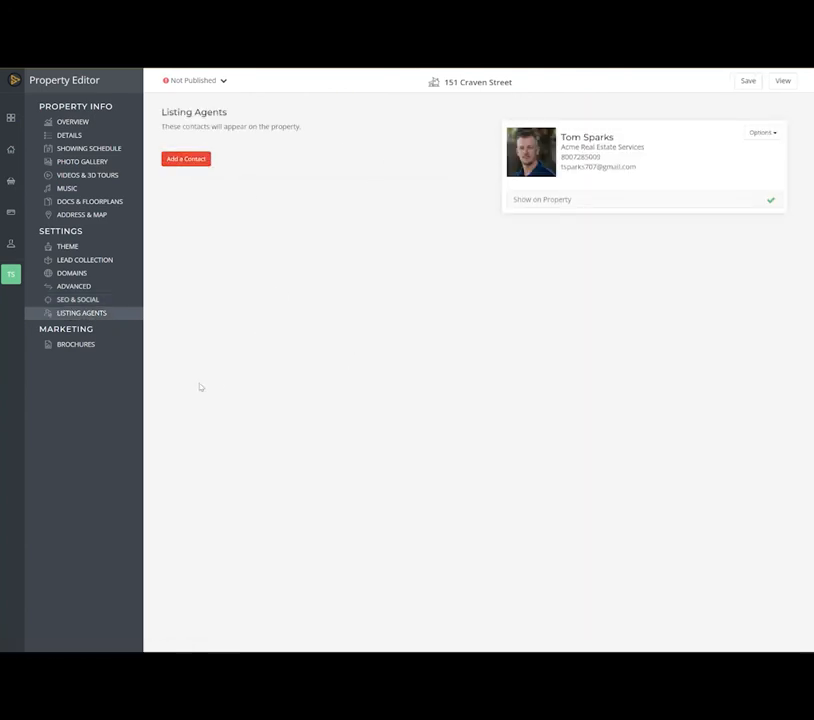
{"action": "left_click", "coordinate": [77, 345]}
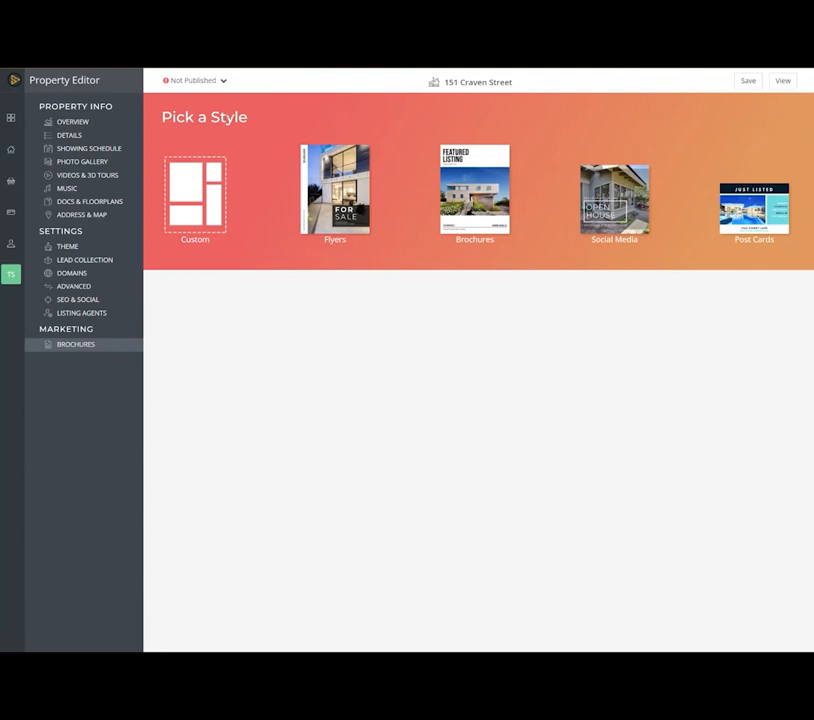
- Publish the property website and copy its live web address from the confirmation
{"action": "left_click", "coordinate": [198, 82]}
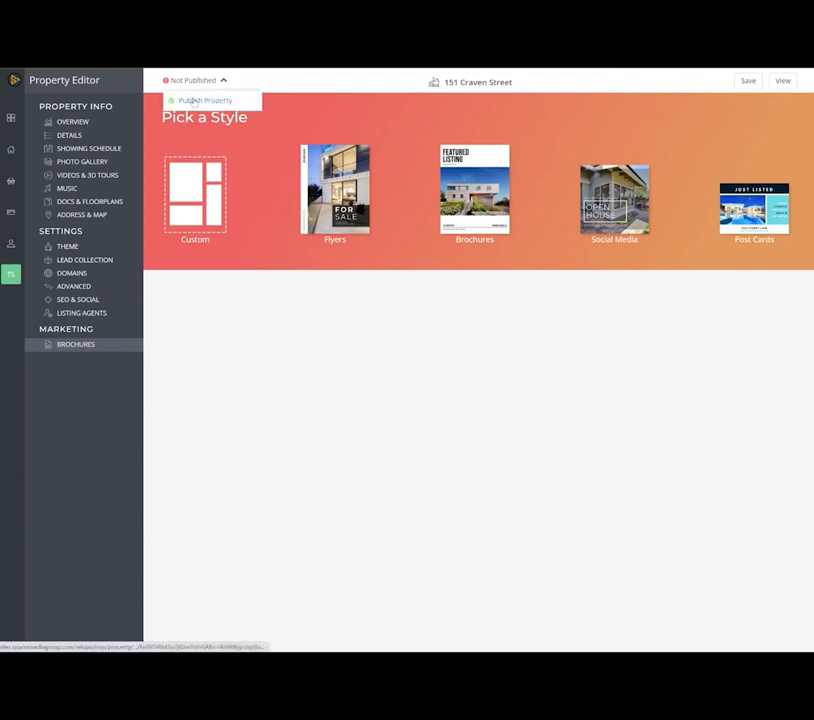
{"action": "left_click", "coordinate": [194, 101]}
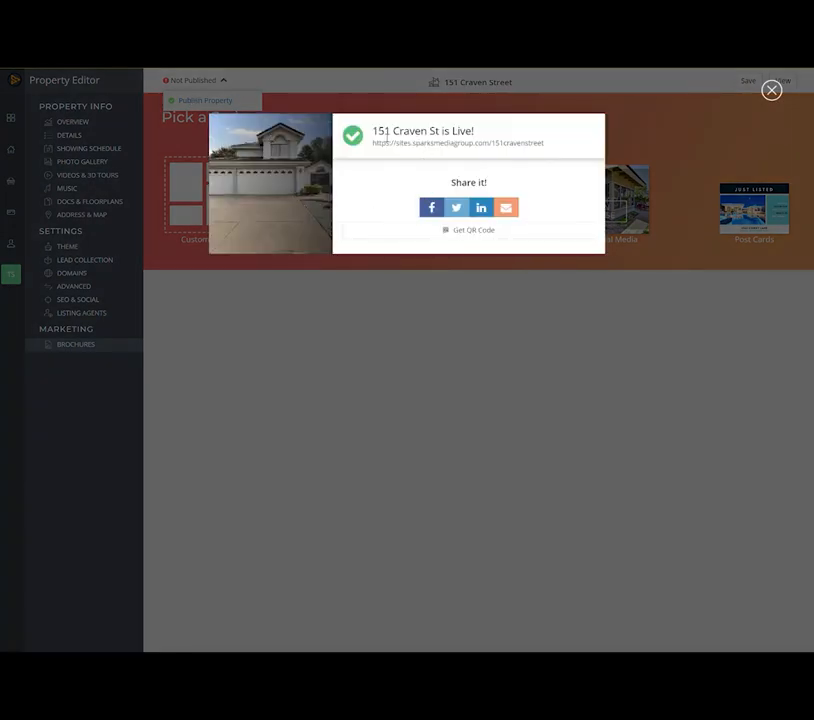
{"action": "left_click_drag", "start_coordinate": [374, 131], "coordinate": [482, 132]}
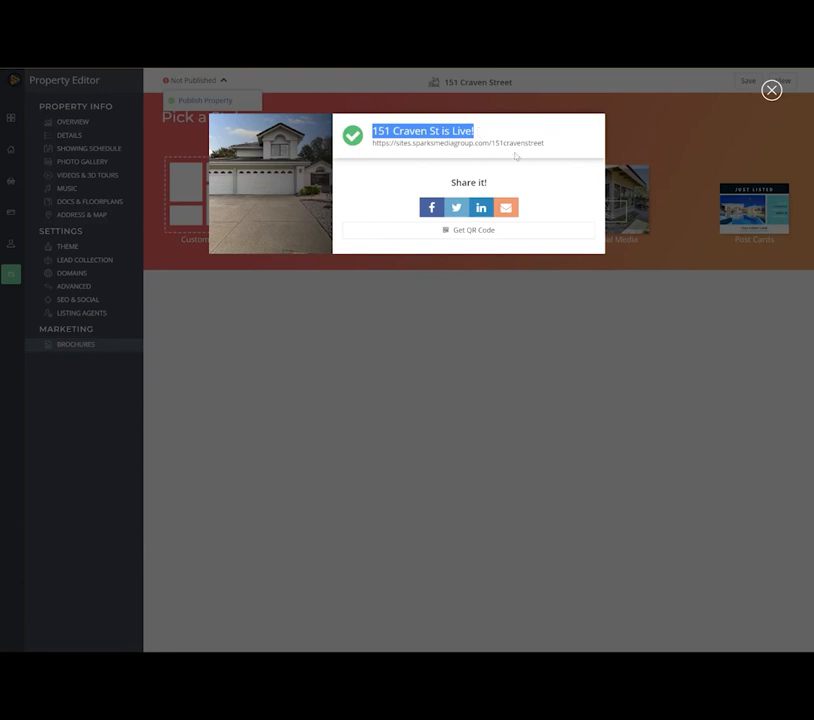
{"action": "left_click_drag", "start_coordinate": [549, 145], "coordinate": [376, 153]}
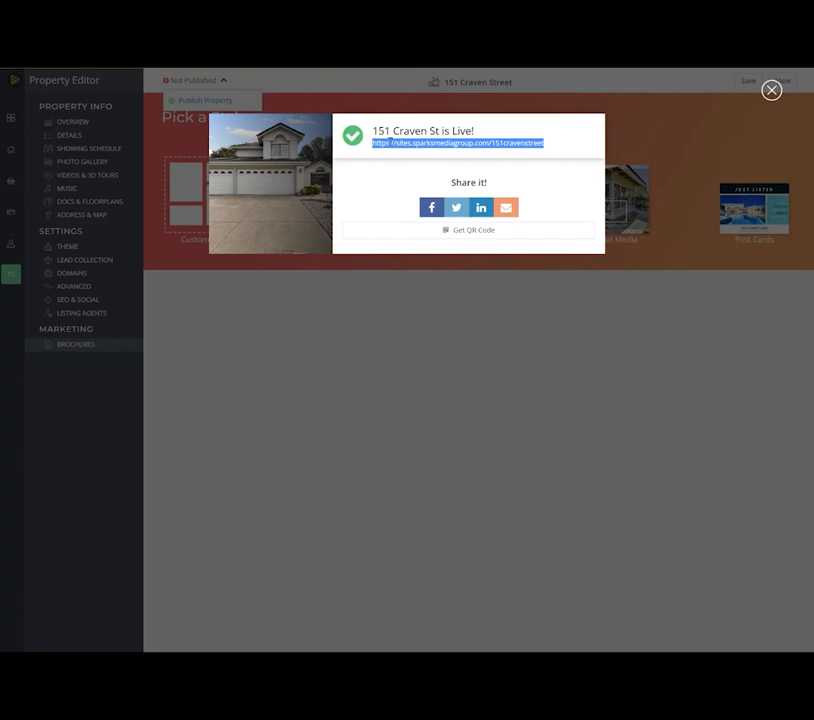
{"action": "right_click", "coordinate": [391, 143]}
{"action": "left_click", "coordinate": [416, 151]}
- Open the copied link in a new browser tab and examine the published site's property details, amenities, contact form and map
{"action": "key", "text": "ctrl+t"}
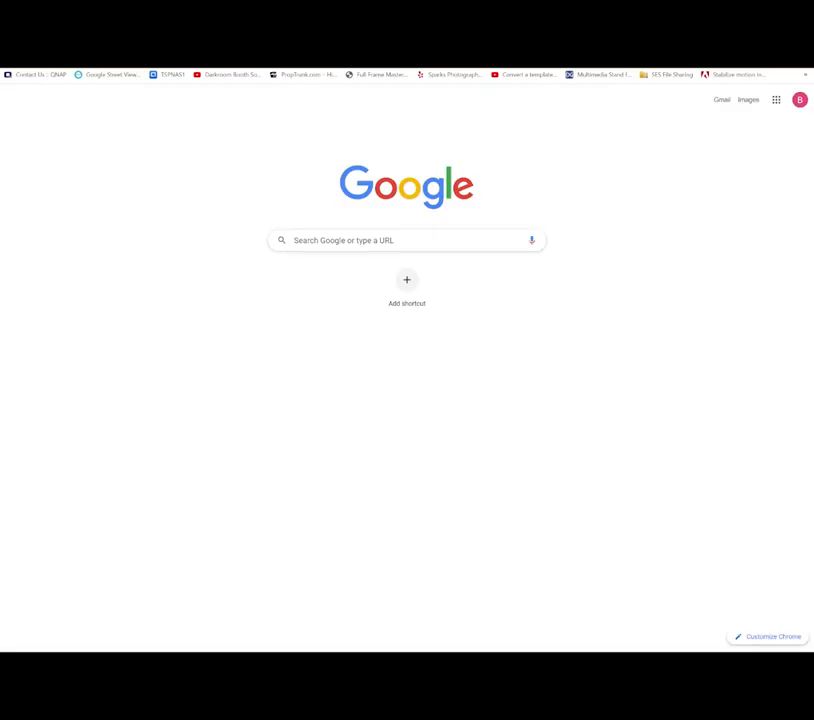
{"action": "key", "text": "ctrl+v"}
{"action": "key", "text": "Return"}
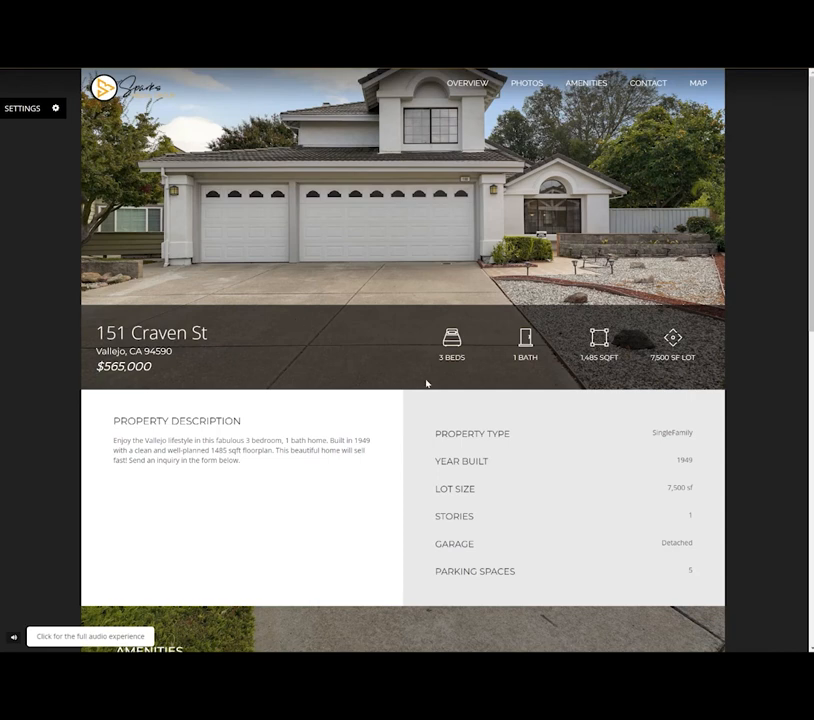
{"action": "scroll", "coordinate": [419, 419], "scroll_direction": "down", "scroll_amount": 5}
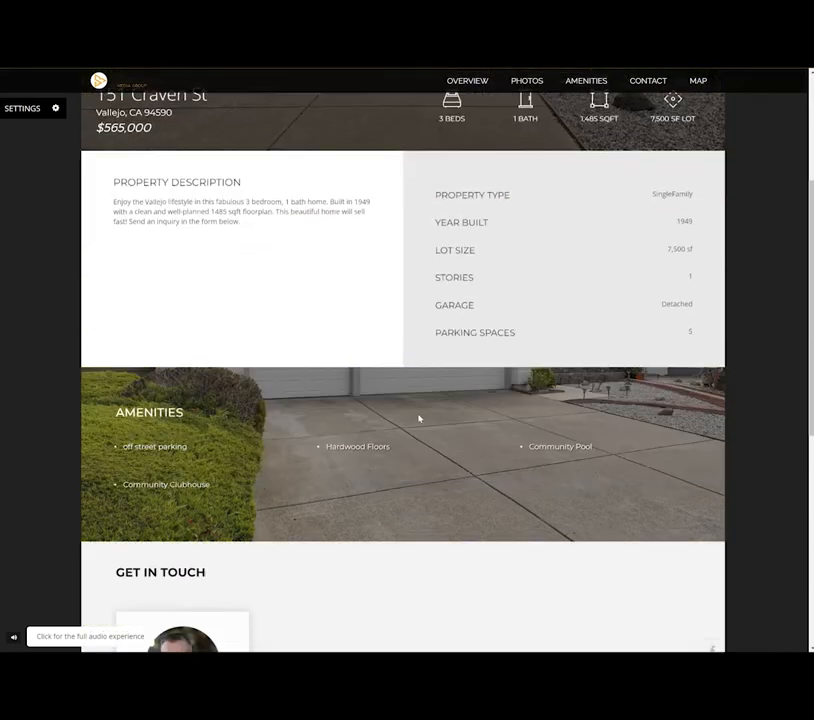
{"action": "scroll", "coordinate": [419, 419], "scroll_direction": "down", "scroll_amount": 4}
{"action": "scroll", "coordinate": [420, 446], "scroll_direction": "up", "scroll_amount": 4}
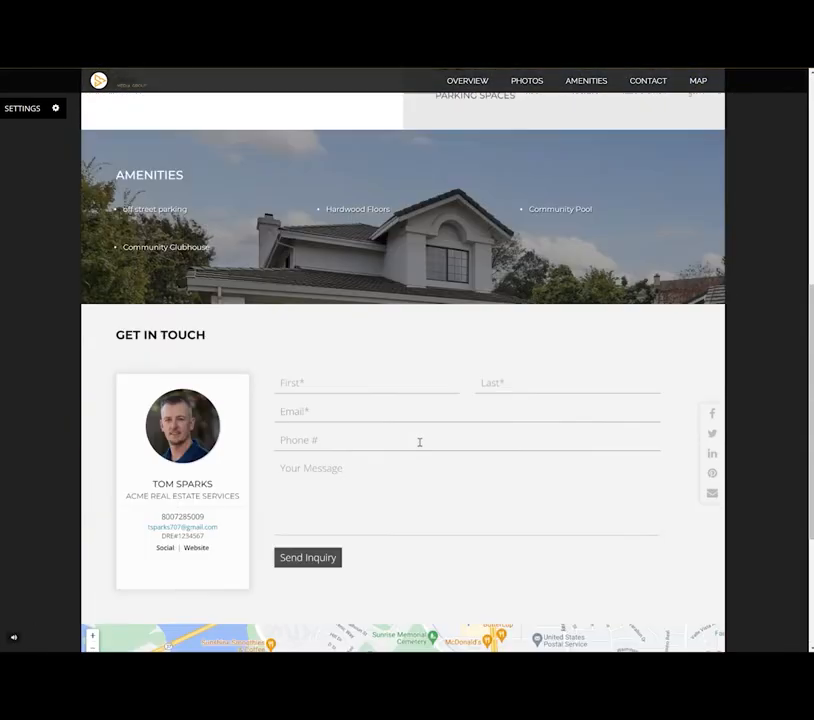
{"action": "scroll", "coordinate": [420, 446], "scroll_direction": "up", "scroll_amount": 4}
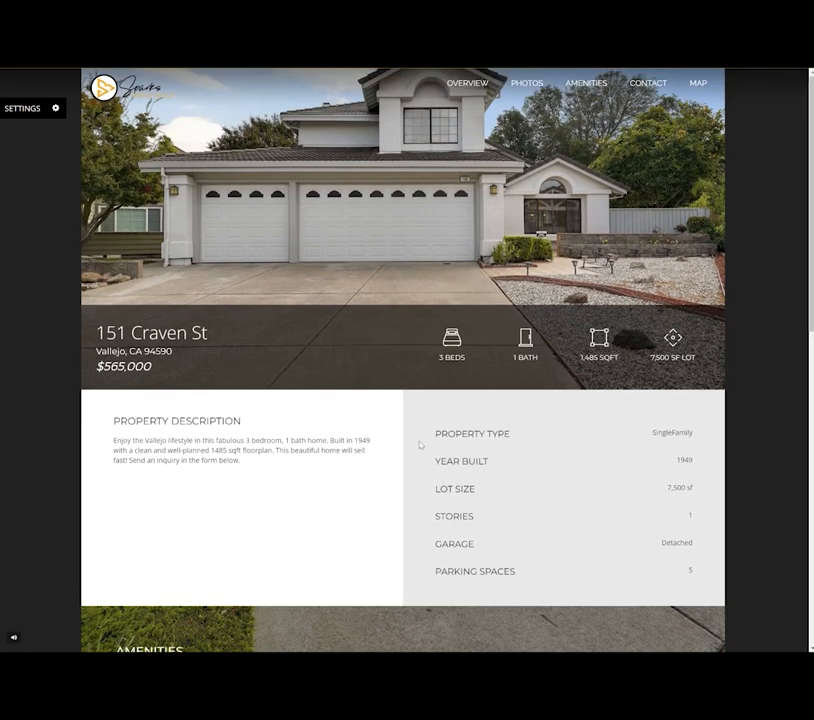
{"action": "scroll", "coordinate": [419, 445], "scroll_direction": "down", "scroll_amount": 6}
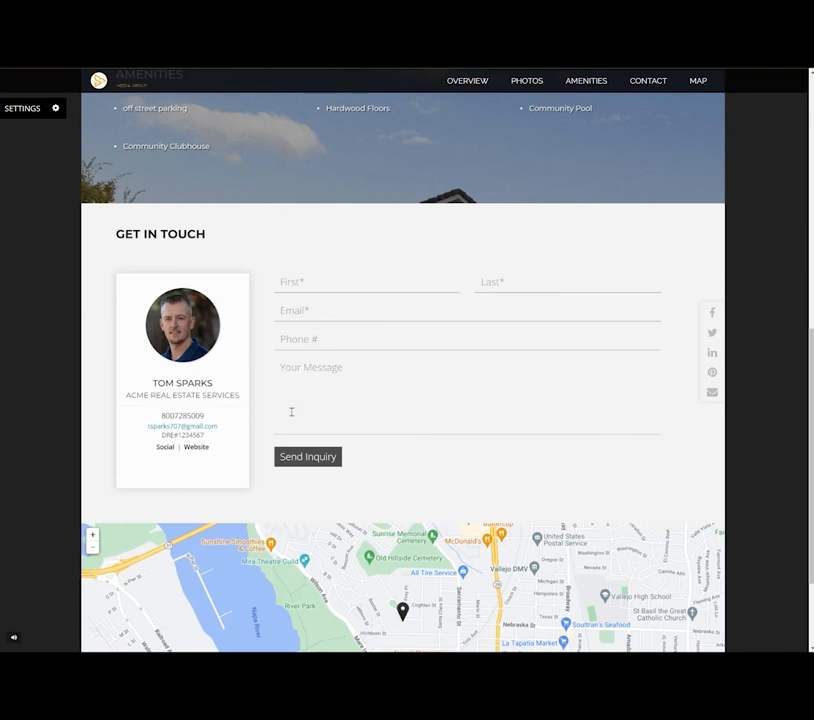
{"action": "scroll", "coordinate": [290, 414], "scroll_direction": "up", "scroll_amount": 1}
{"action": "scroll", "coordinate": [291, 418], "scroll_direction": "down", "scroll_amount": 1}
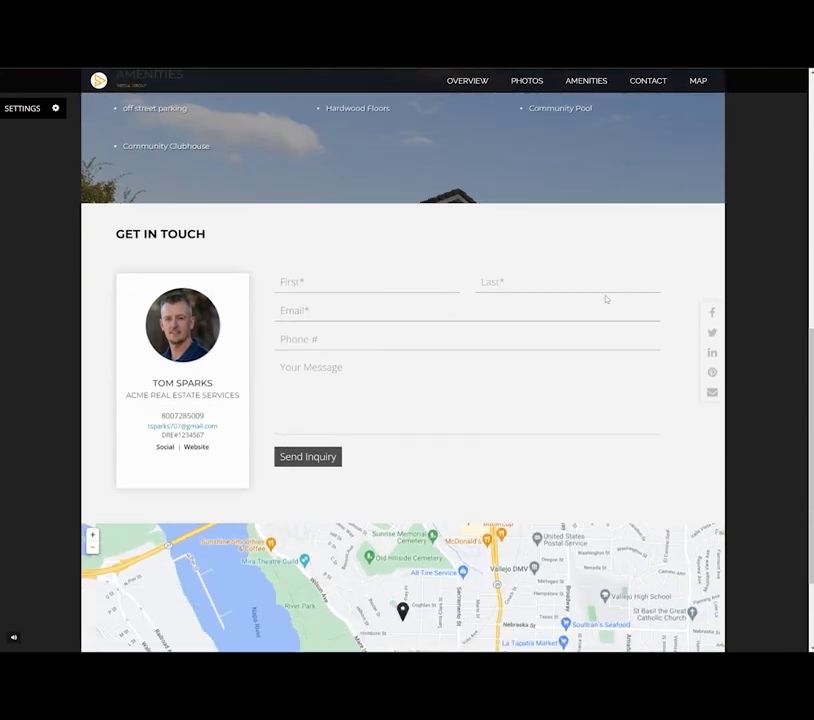